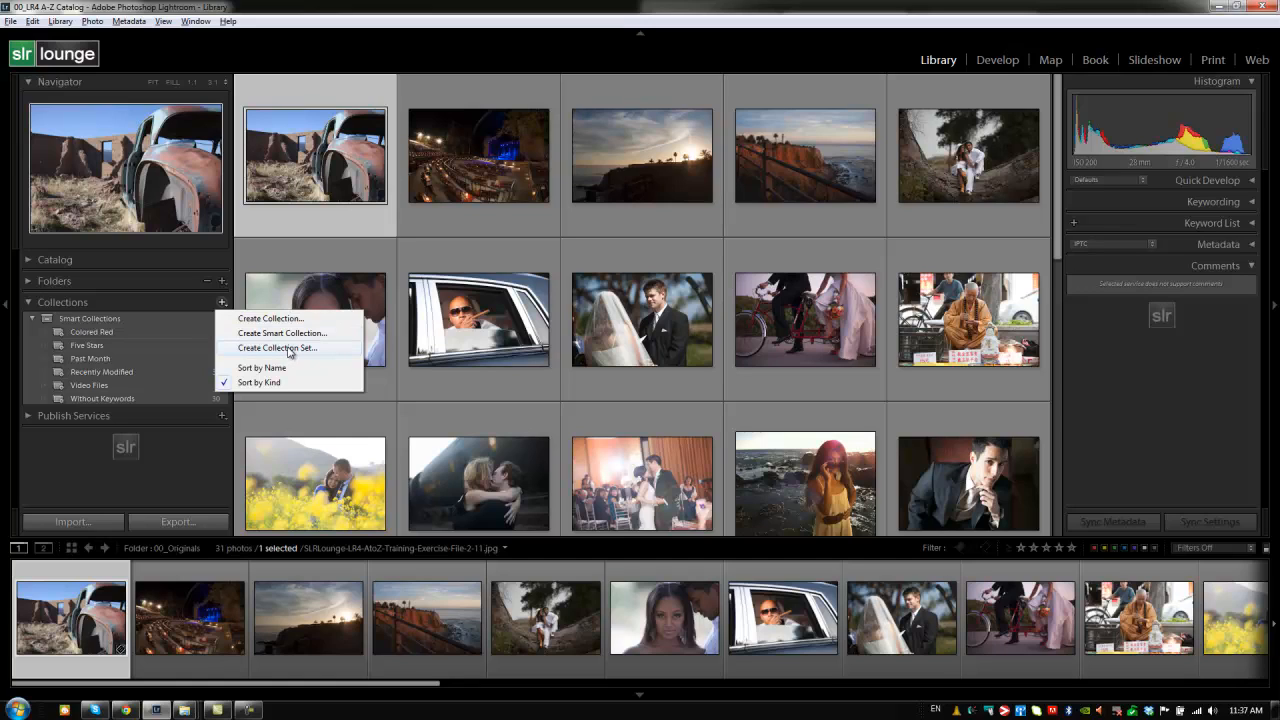
- Apply the red color label to the first five photos, from the rusty car to the couple seated under the tree
left_click(192, 475)
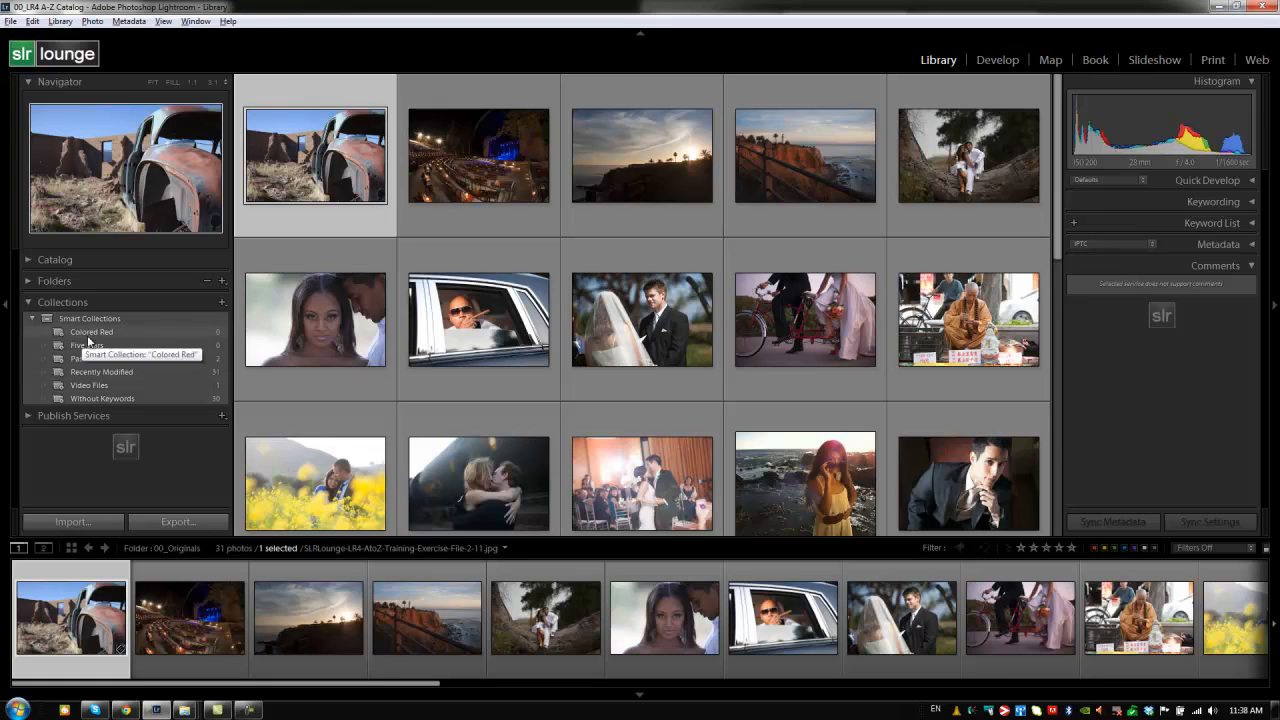
left_click(935, 140, "shift")
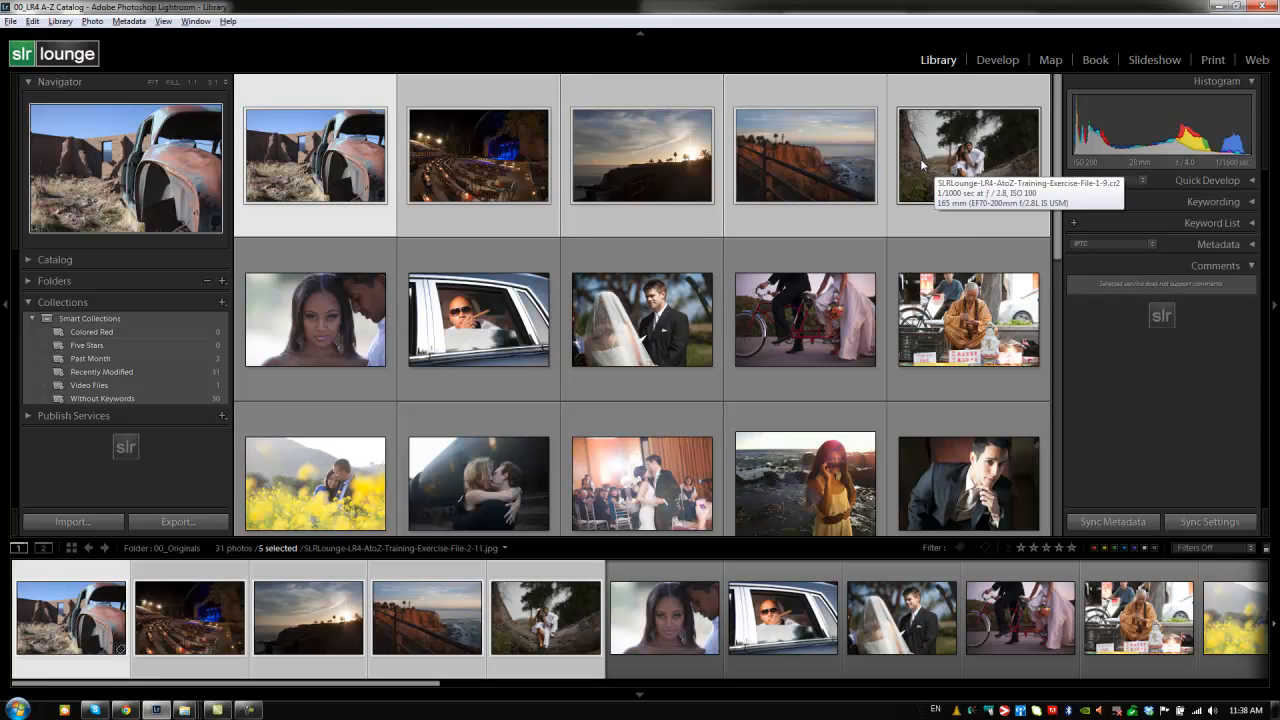
key("6")
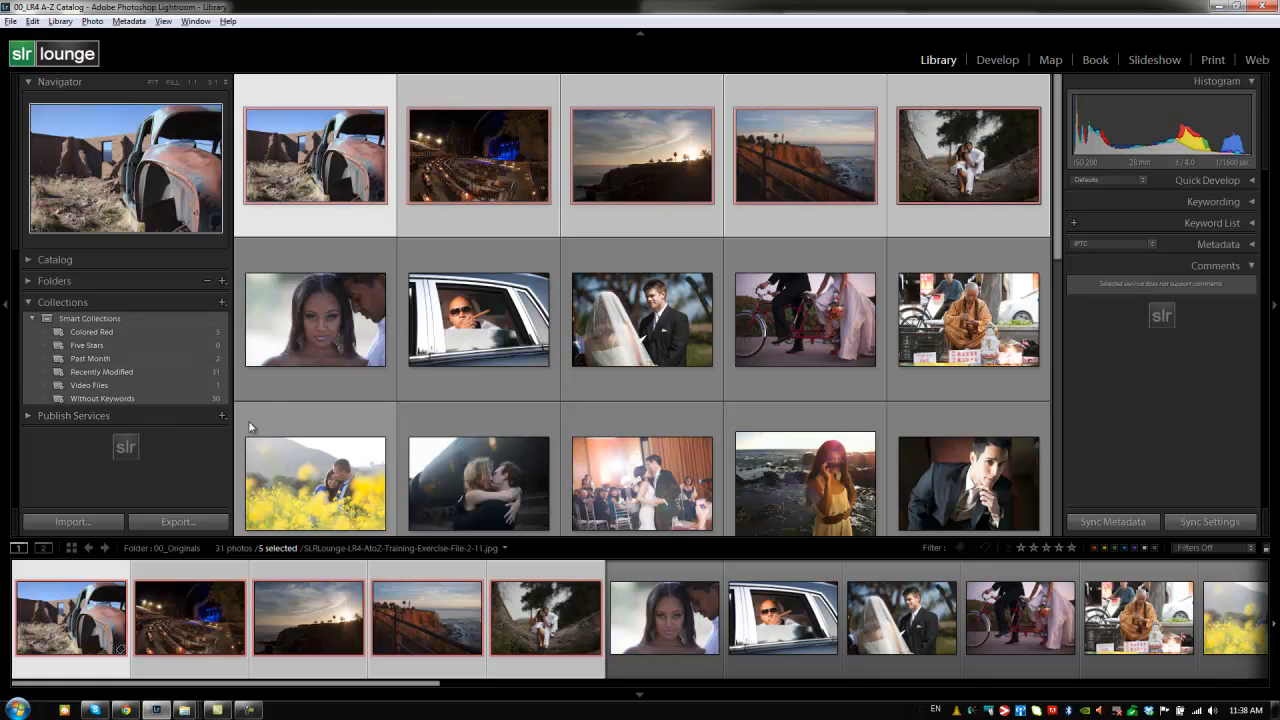
- Rate the five photos in the second grid row, from the couple portrait to the seated man in orange, five stars
left_click(378, 345)
left_click(995, 338, "shift")
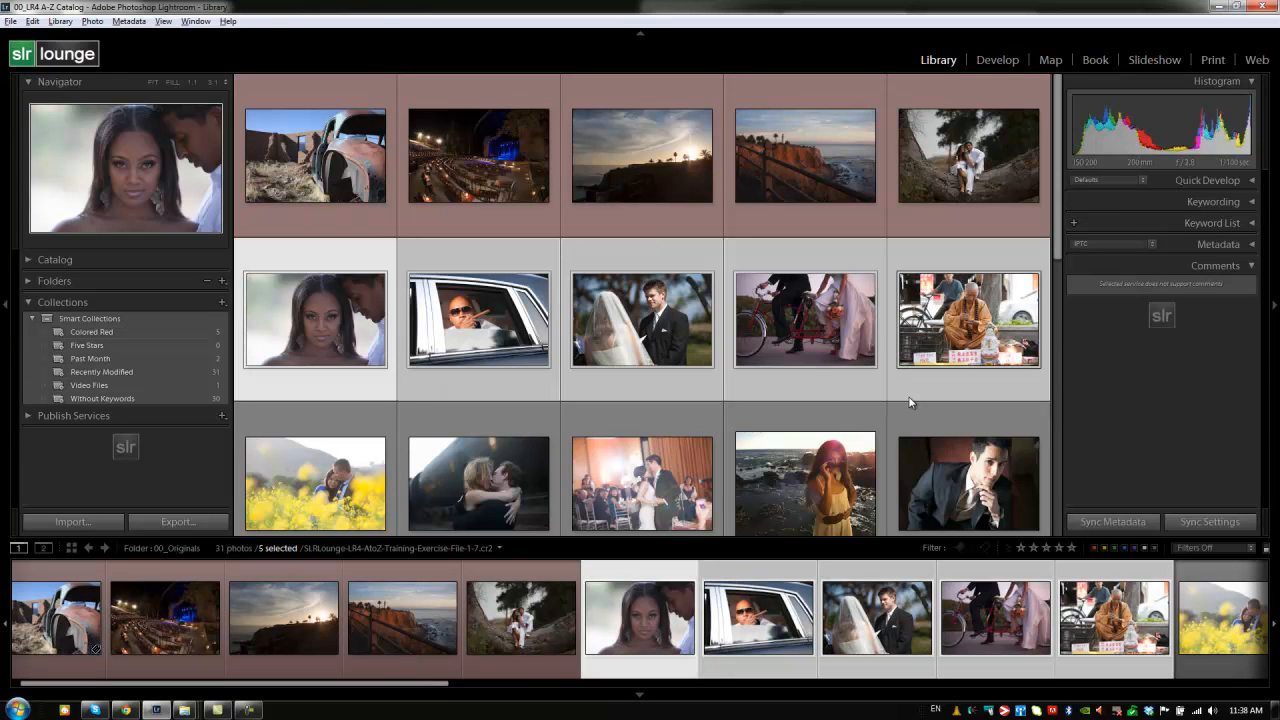
key("5")
- Examine the contents of the Five Stars and Colored Red smart collections and of the Smart Collections set
left_click(141, 347)
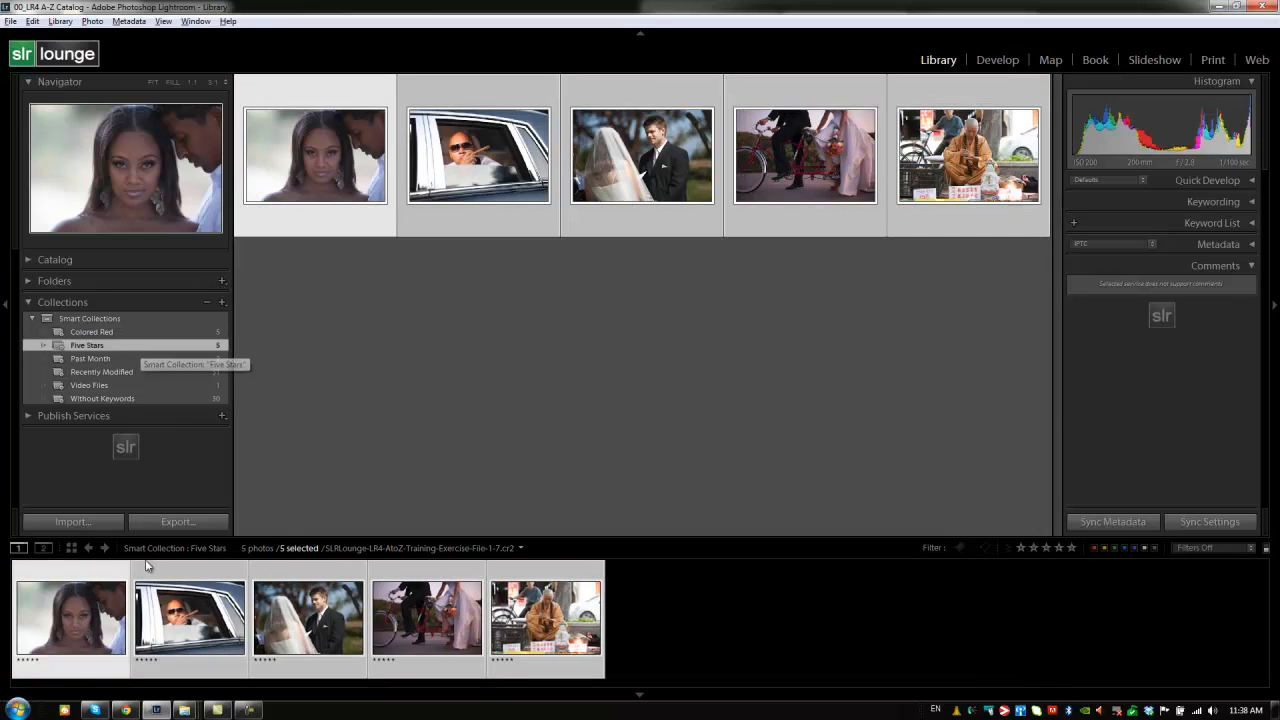
left_click(184, 333)
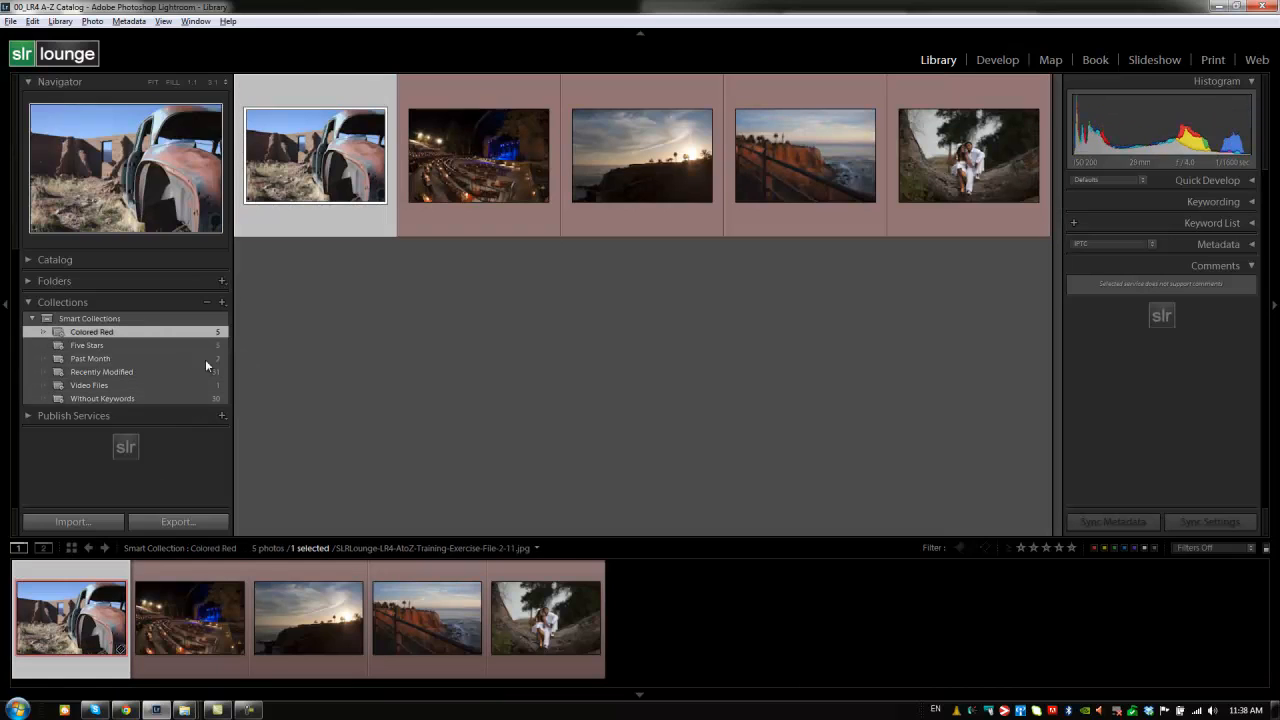
left_click(153, 320)
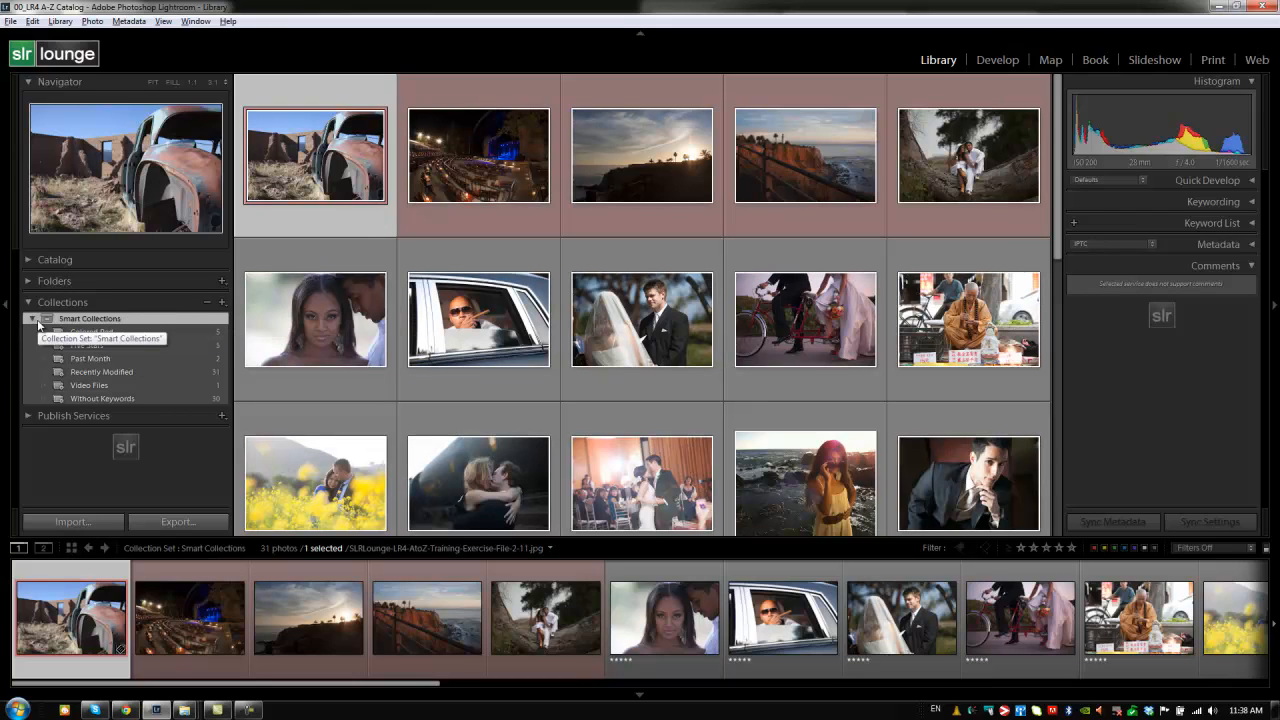
- Create a collection set named LR4 Tutorials, placed next to the Smart Collections set
left_click(222, 303)
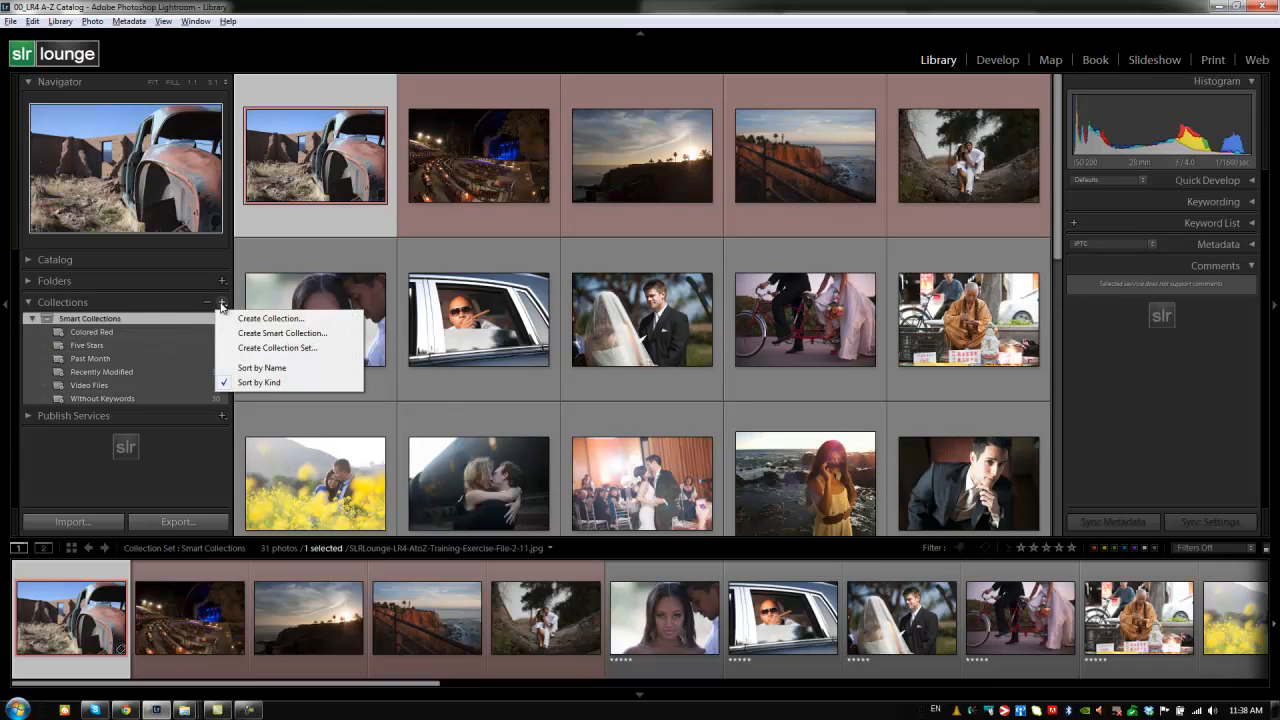
left_click(242, 349)
type("LR")
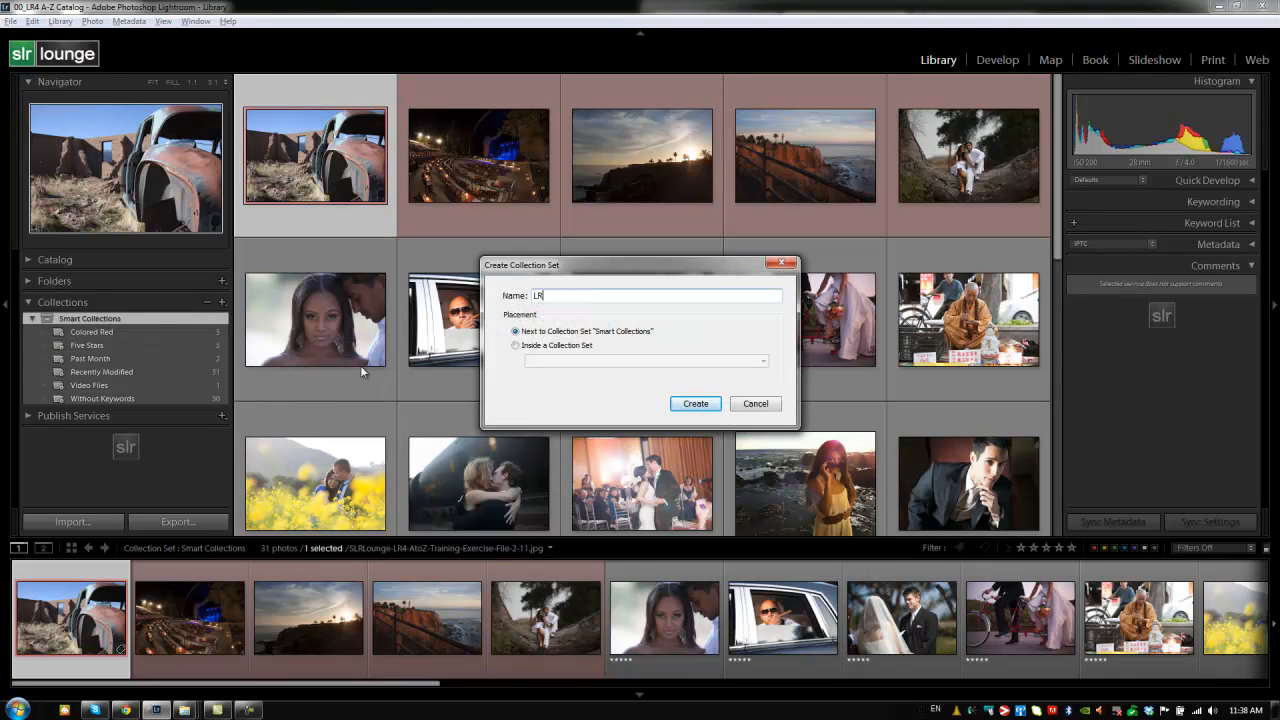
type("4 Tutorials")
left_click(566, 349)
left_click(590, 362)
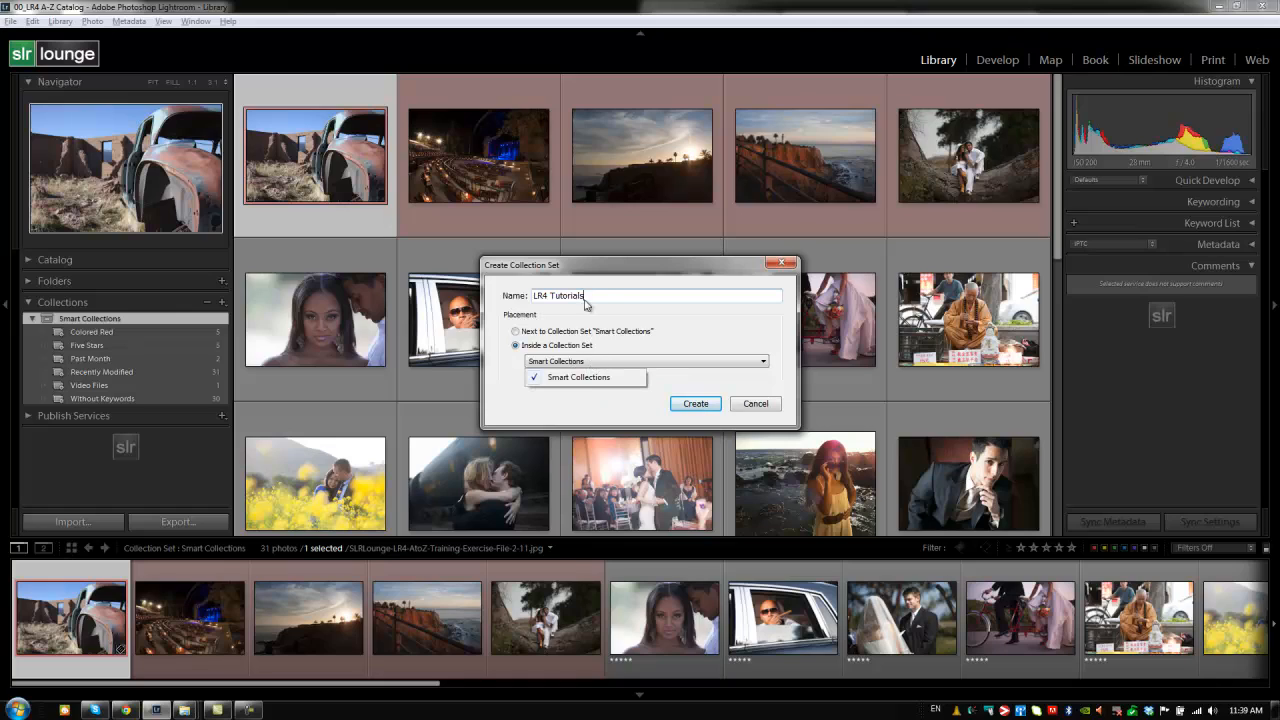
left_click(574, 342)
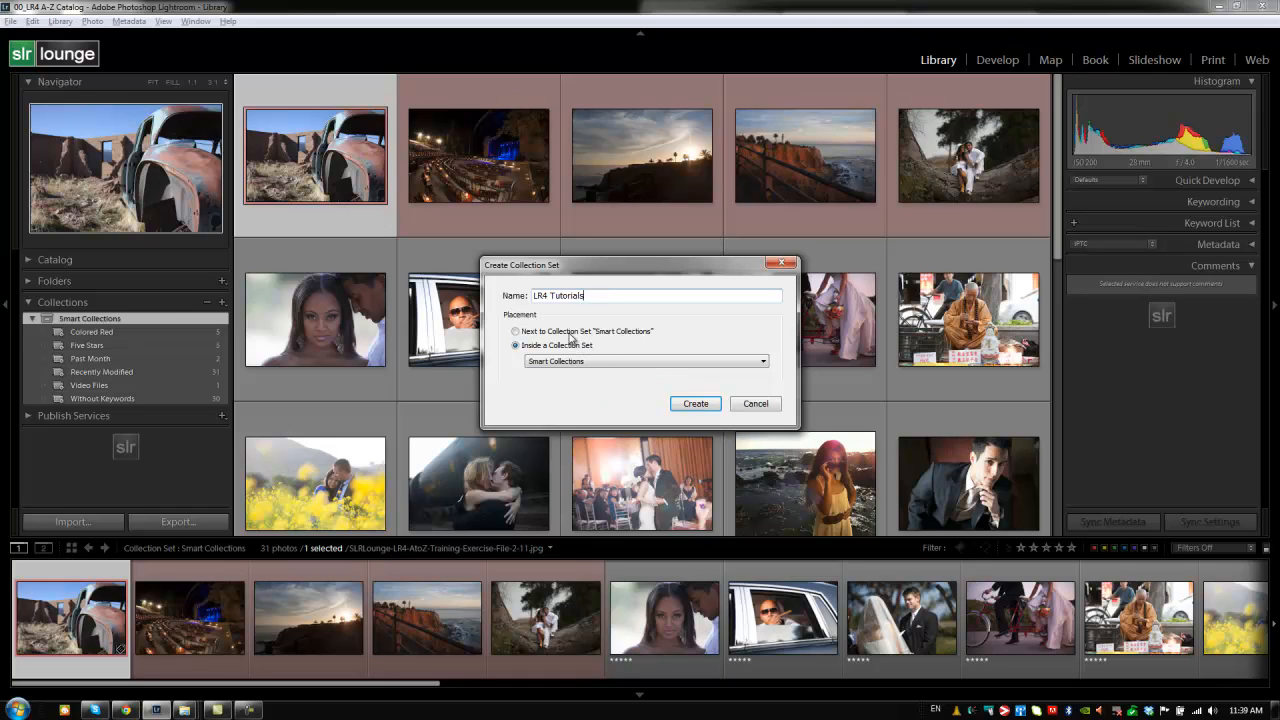
left_click(517, 333)
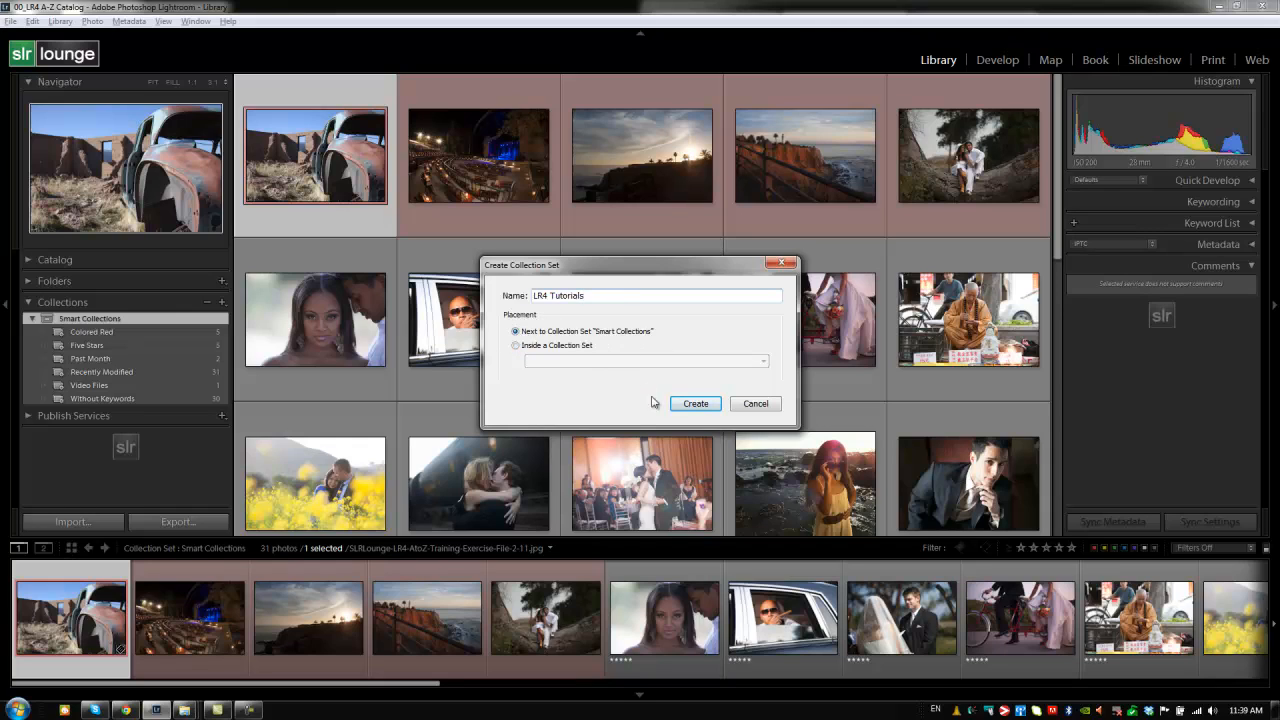
left_click(694, 405)
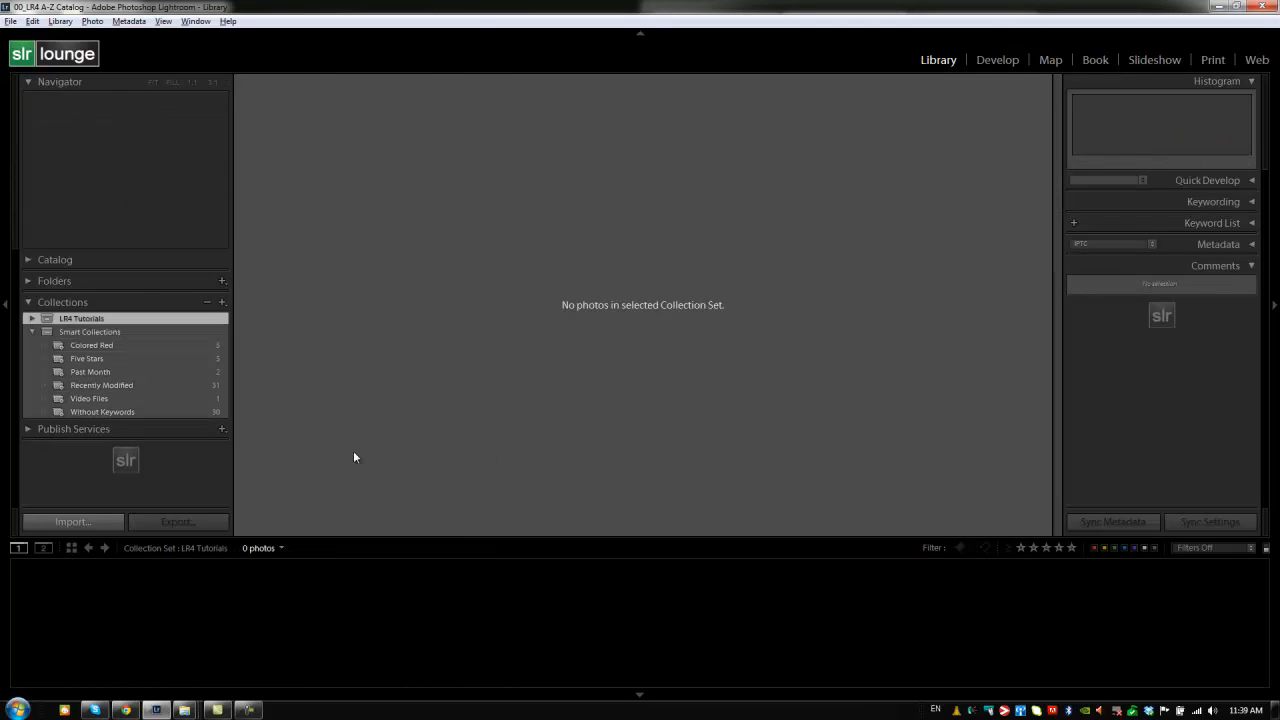
- Create a collection named Palos Verdes and move it inside the LR4 Tutorials collection set
left_click(32, 318)
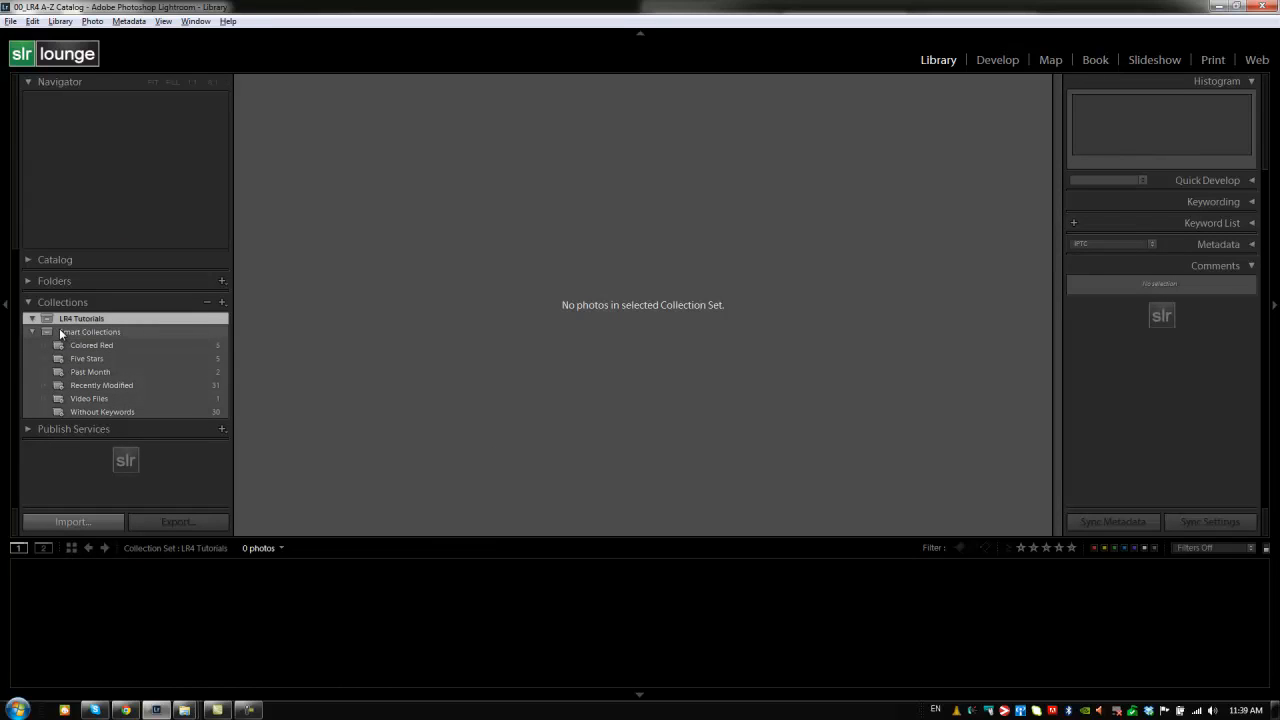
left_click(222, 302)
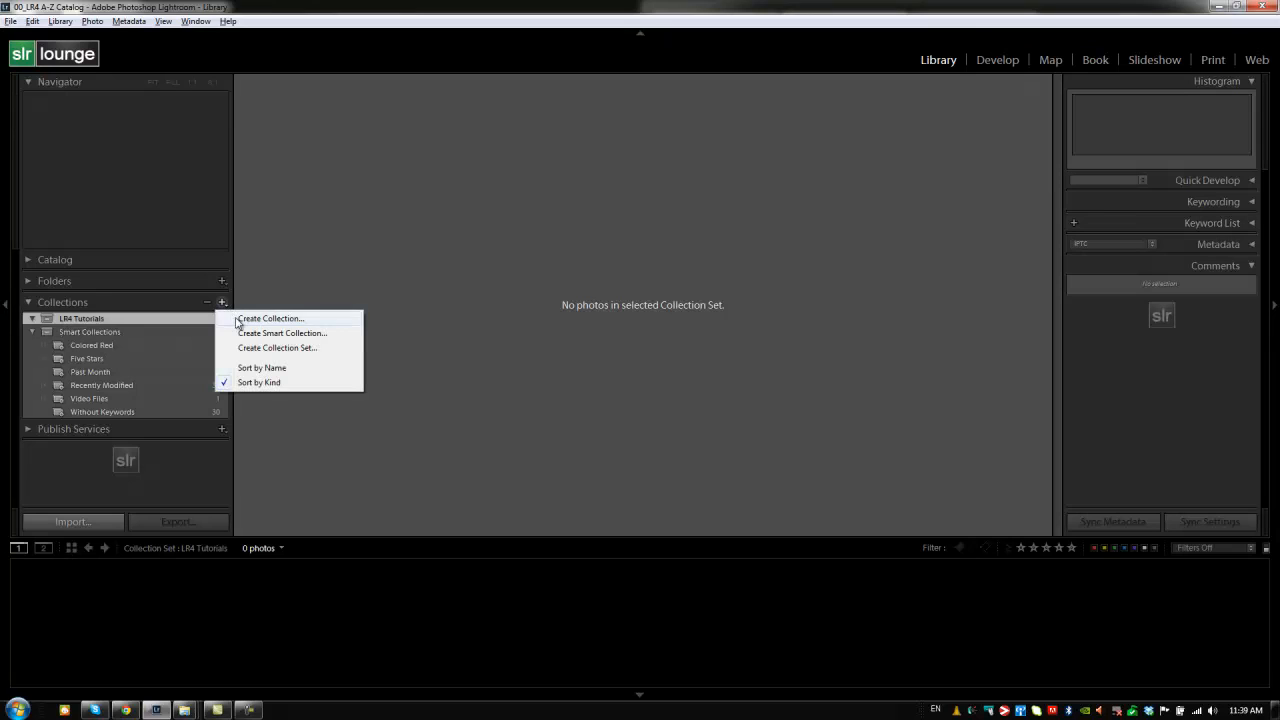
left_click(268, 318)
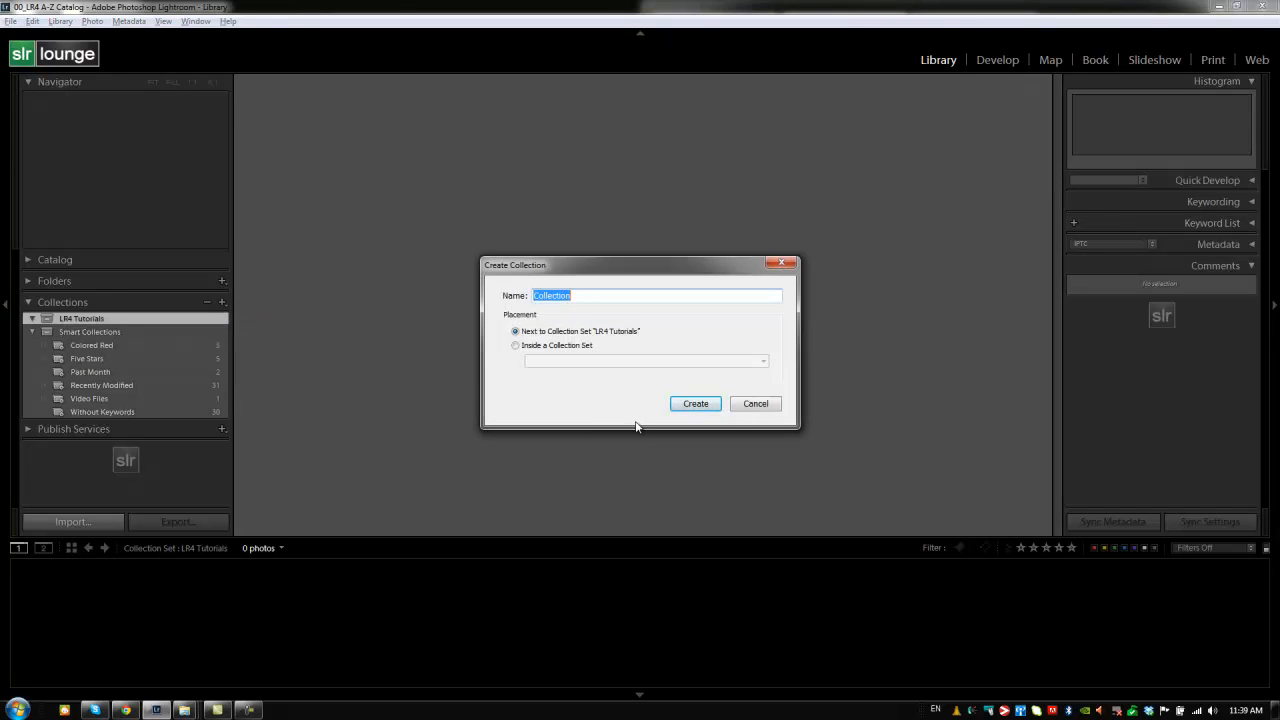
type("Palos Verdes")
left_click(694, 404)
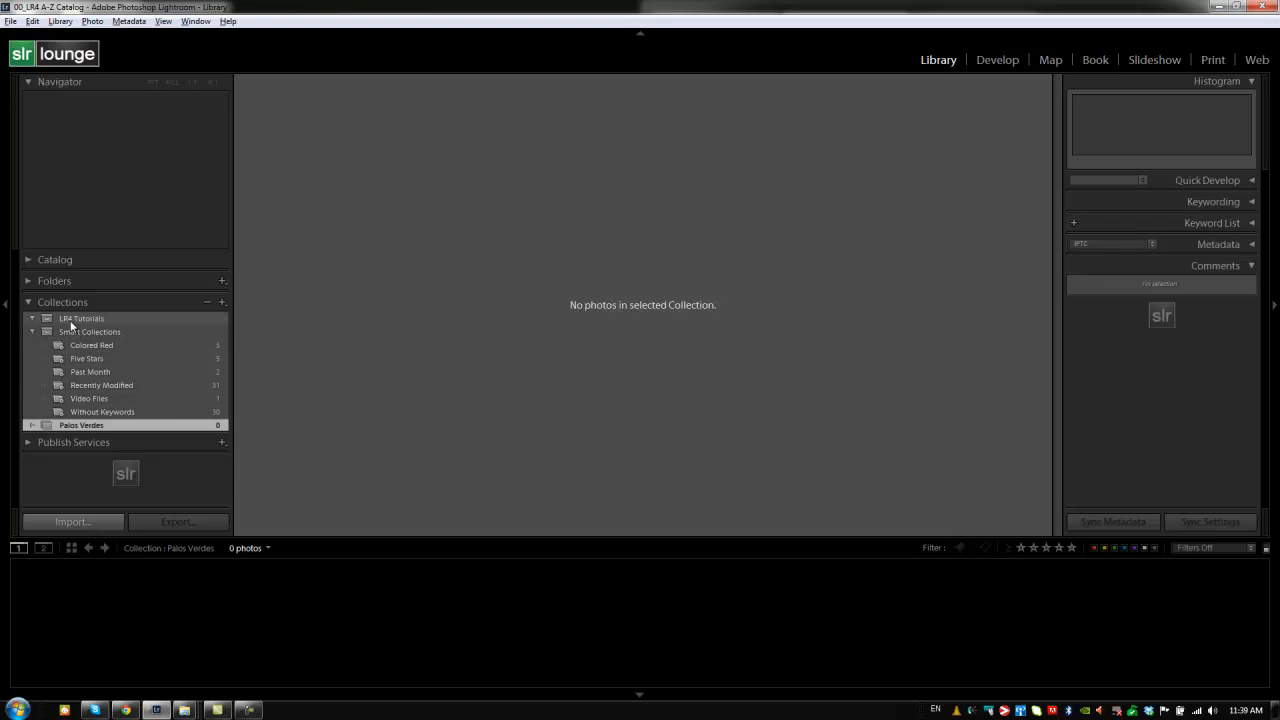
left_click_drag(70, 320, 70, 320)
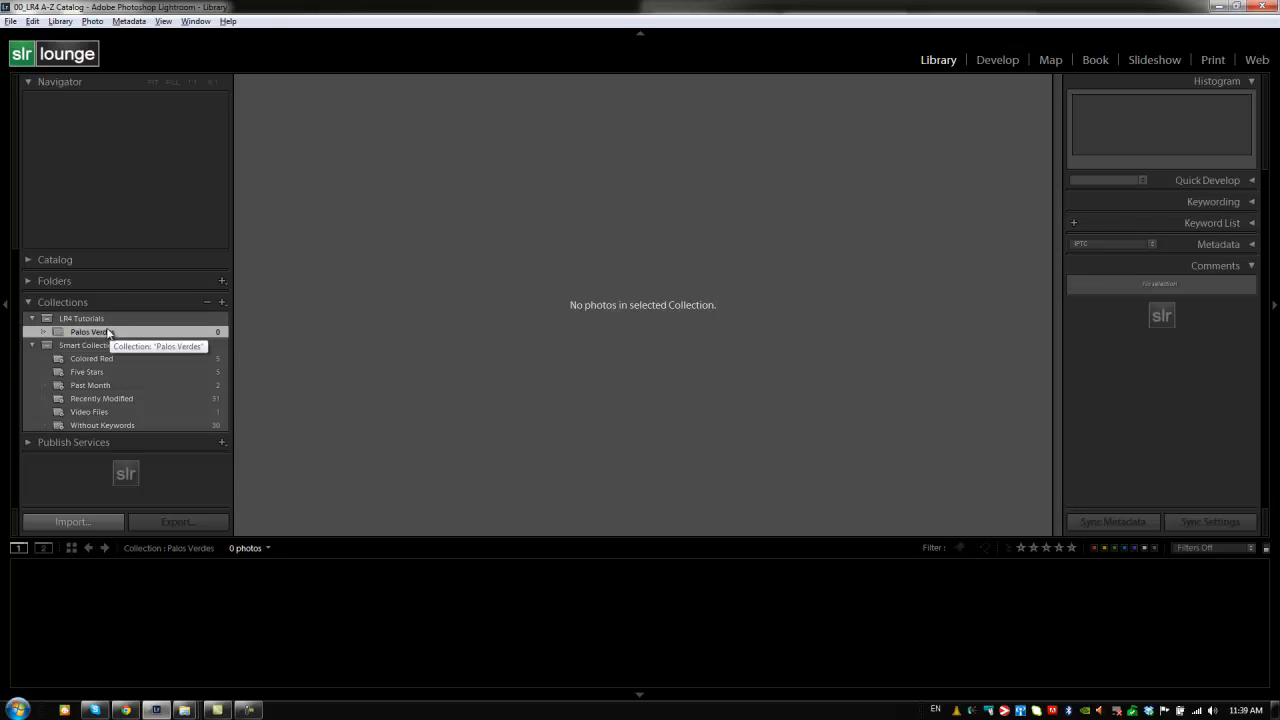
- Add the coastal sunset photo and the fenced cliff photo from the 00_Originals folder to the Palos Verdes collection
left_click(45, 261)
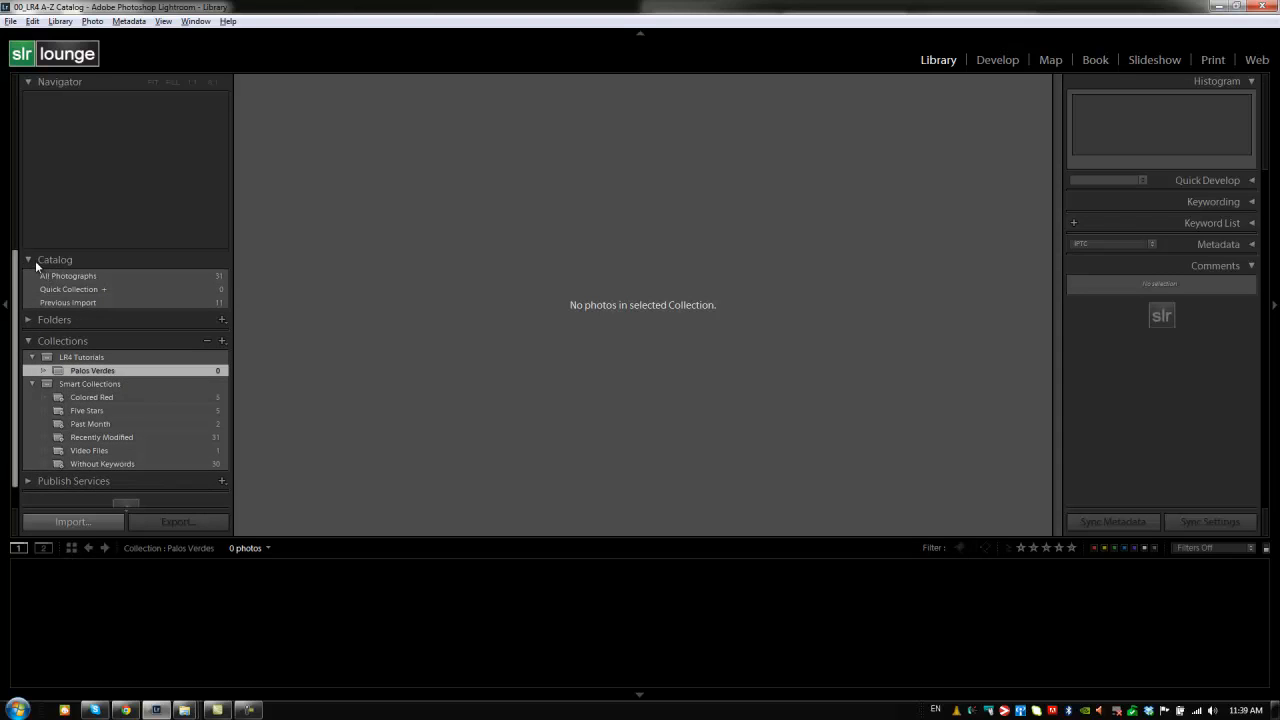
left_click(35, 260)
left_click(45, 281)
left_click(87, 317)
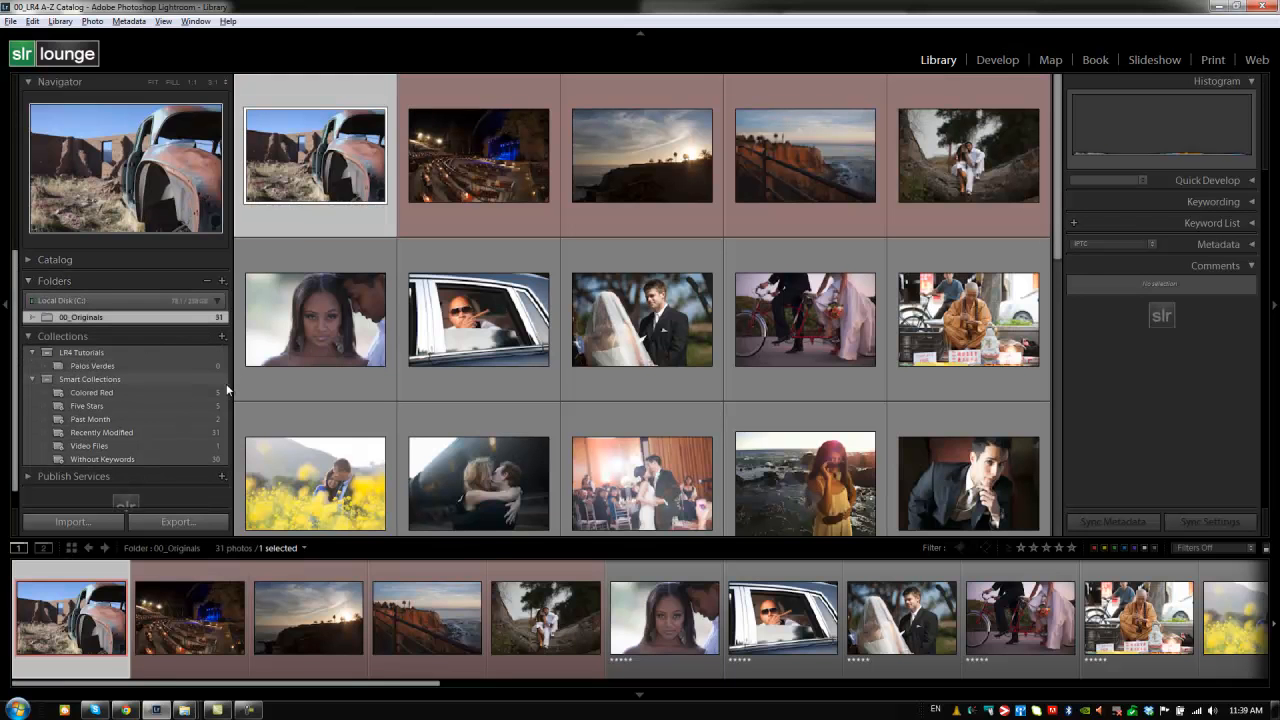
left_click(651, 182)
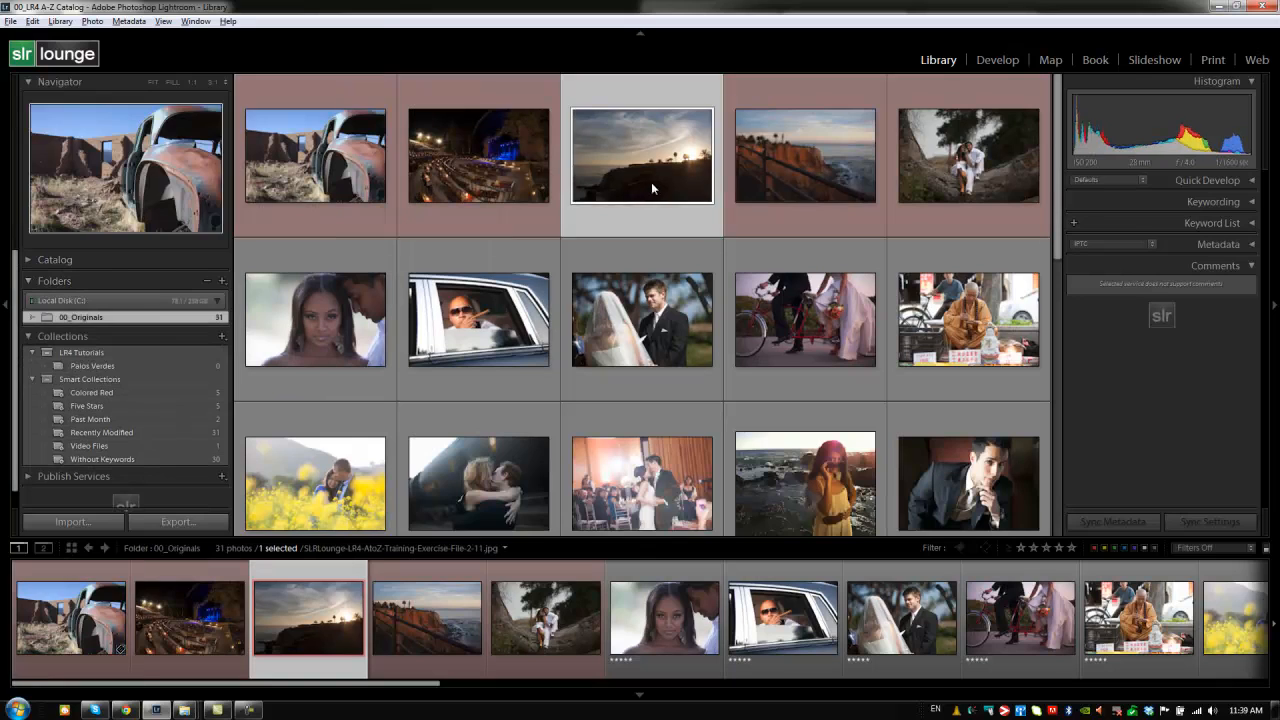
left_click(762, 156, "ctrl")
left_click_drag(656, 164, 112, 366)
- Add the photo of the couple silhouetted beneath a tree to the Palos Verdes collection and open that collection
scroll(569, 200, "down", 7)
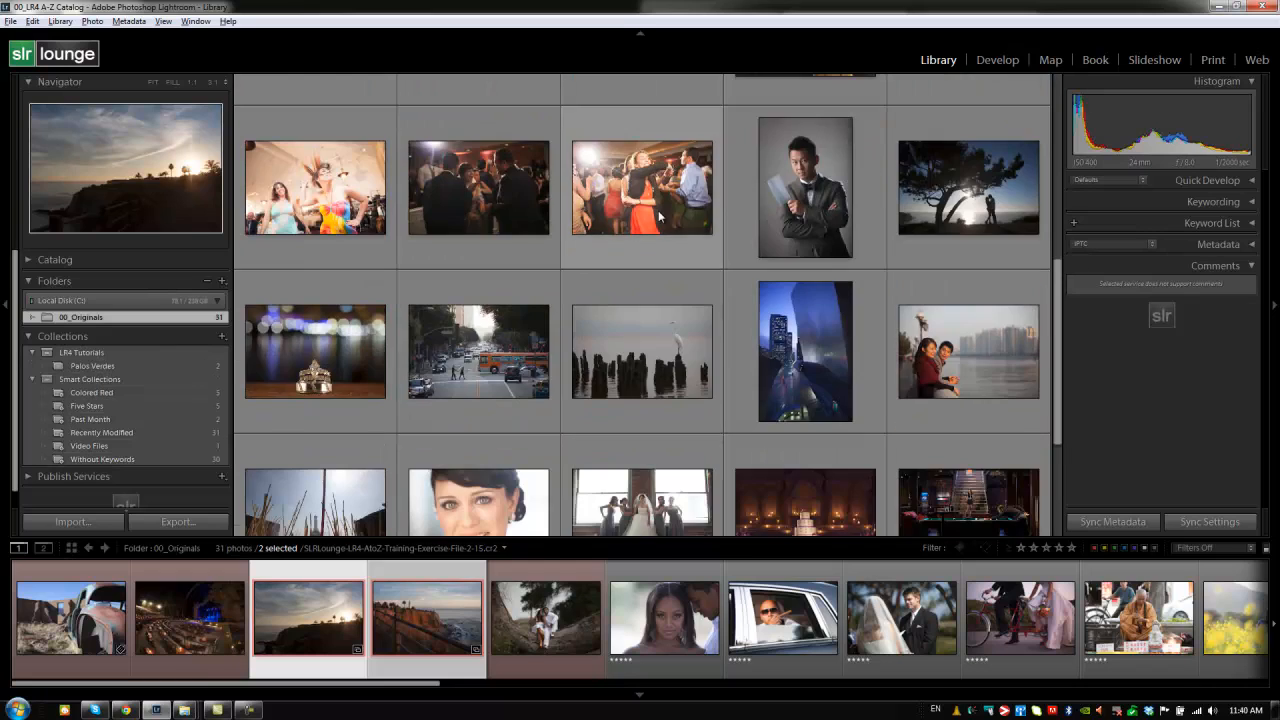
left_click(918, 206)
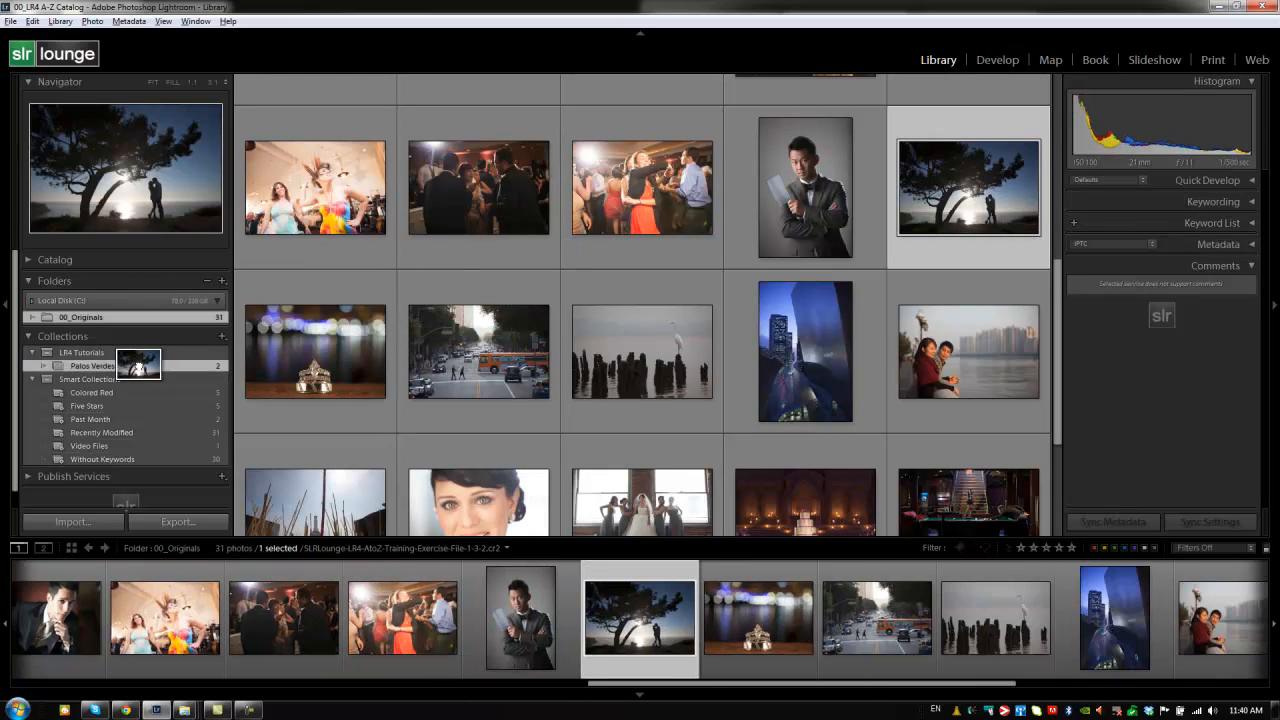
left_click(703, 341)
scroll(705, 347, "down", 2)
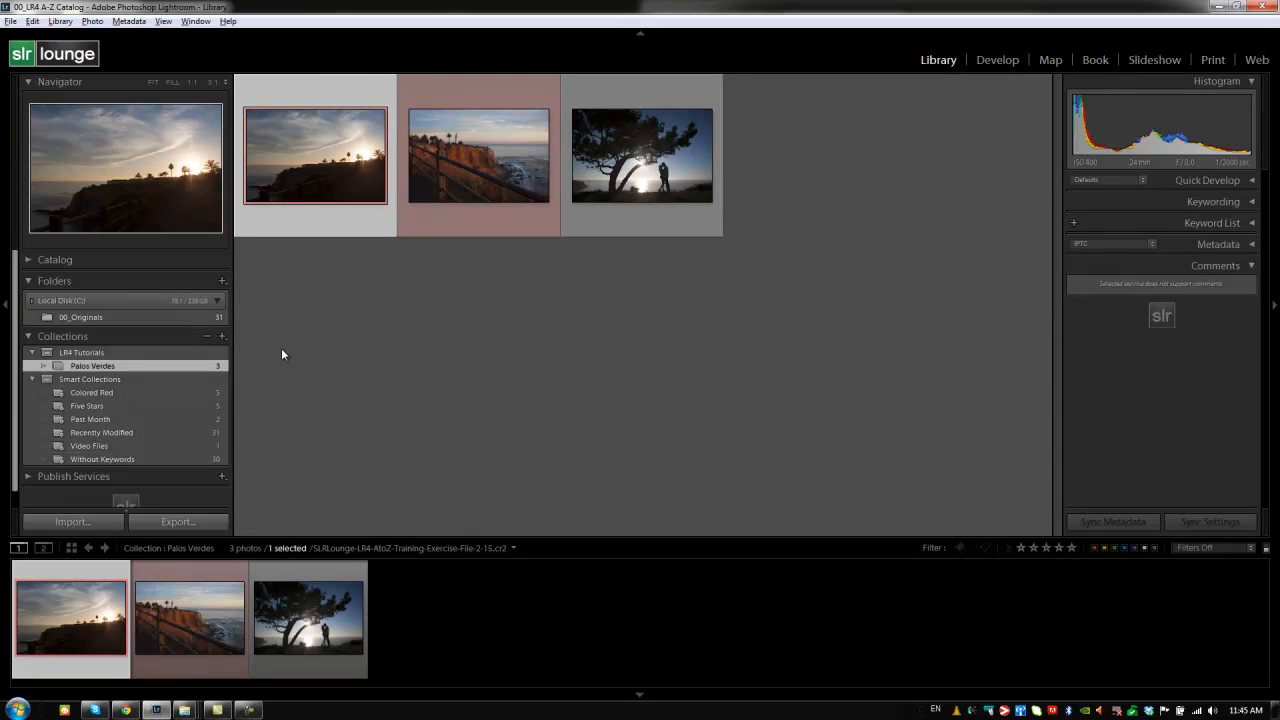
- Return to the 00_Originals folder and set Palos Verdes as the target collection
left_click(183, 318)
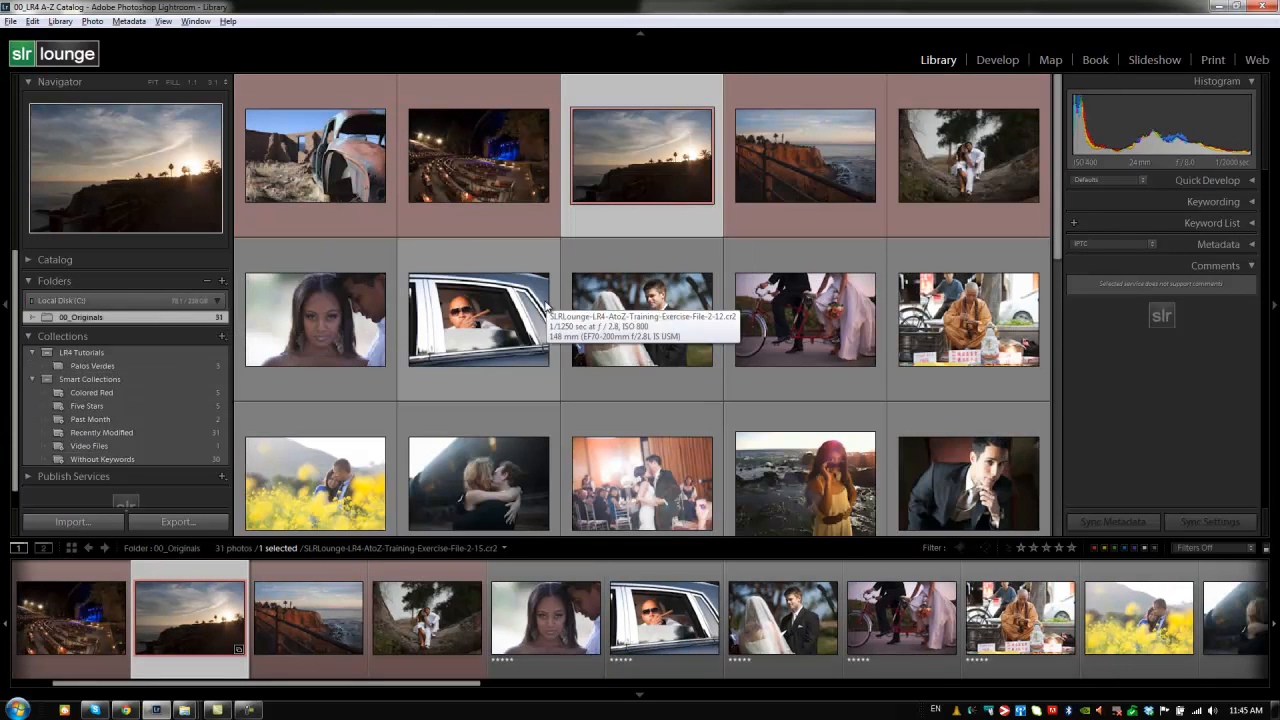
right_click(156, 372)
left_click(232, 425)
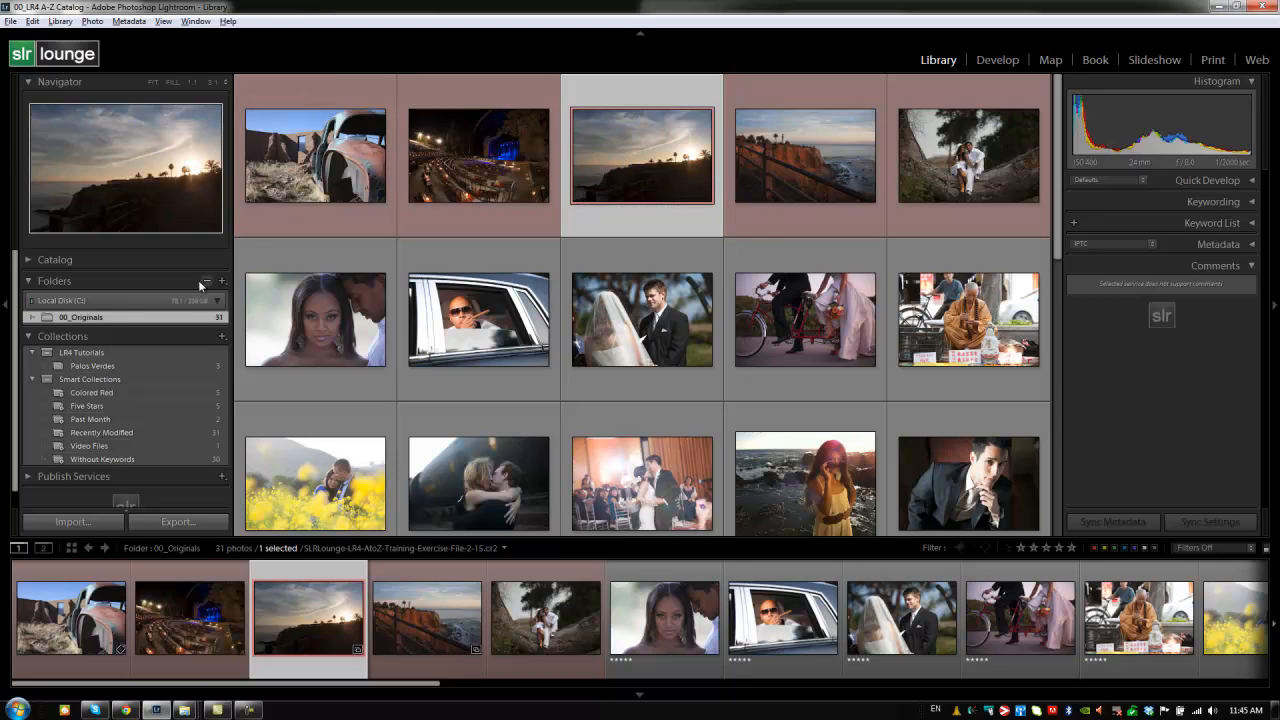
right_click(153, 370)
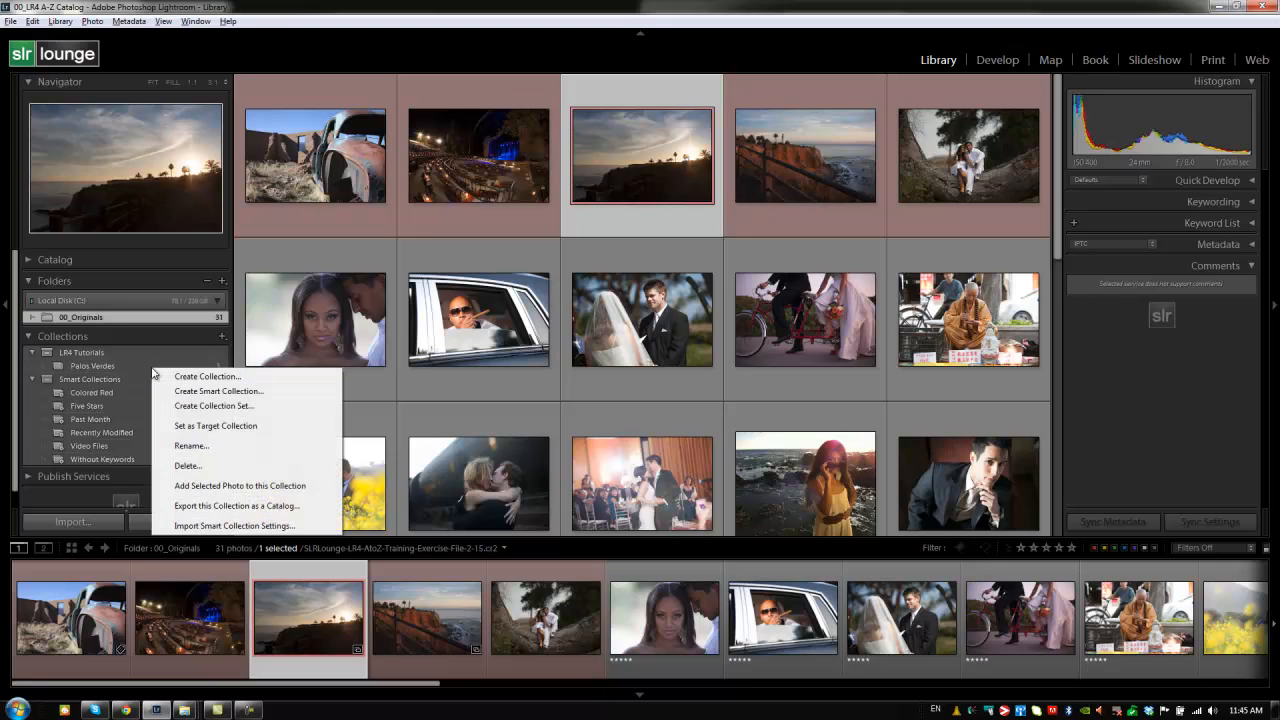
left_click(183, 426)
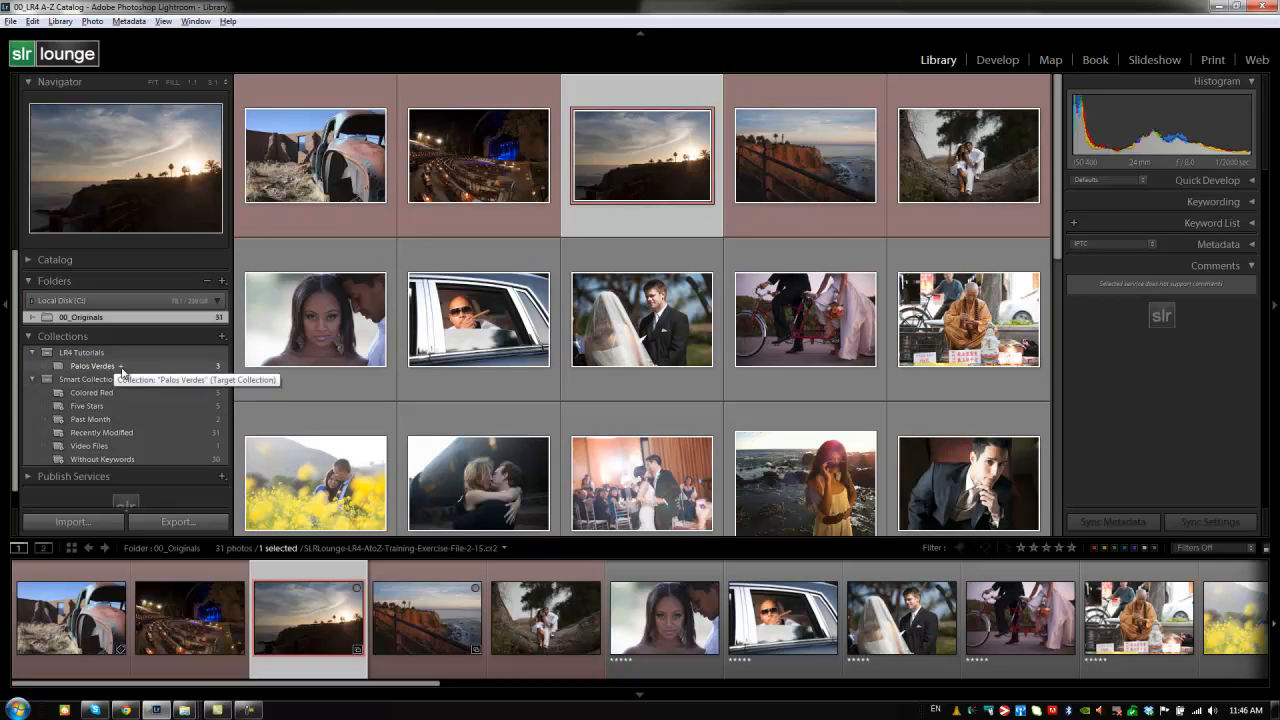
- Add the photo of the man in the car window to the target collection and remove it again
left_click(487, 316)
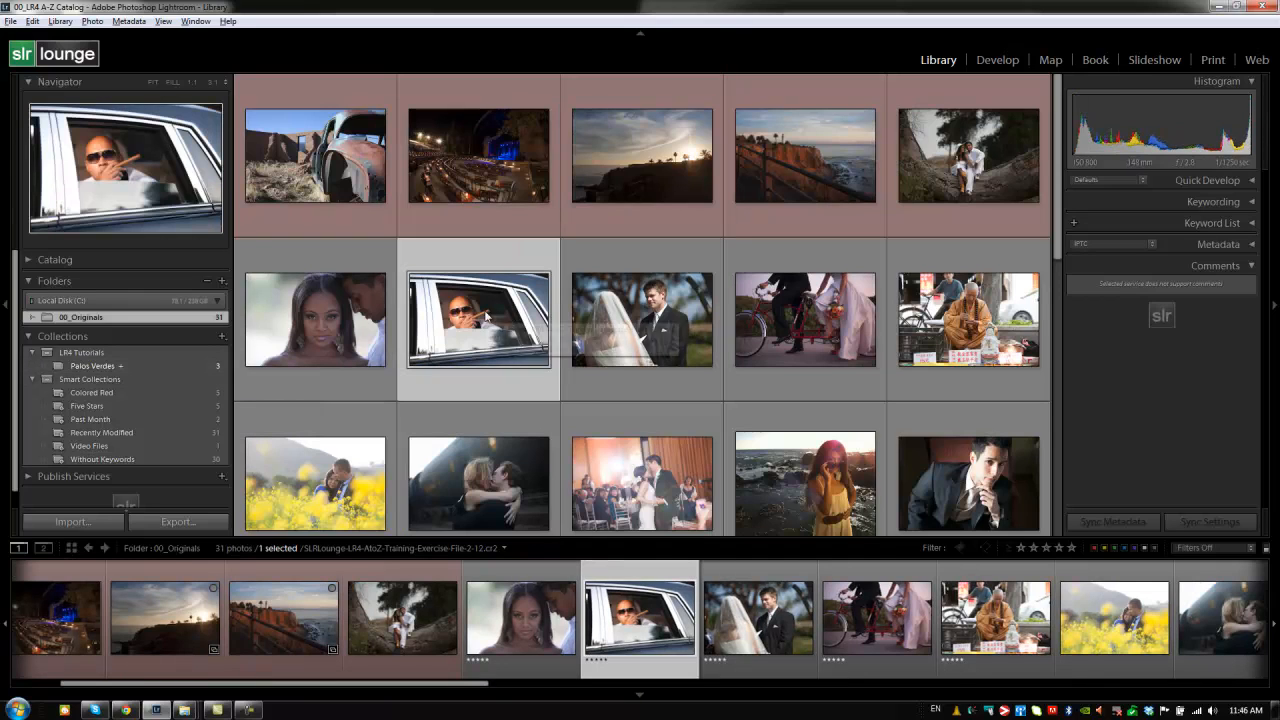
key("b")
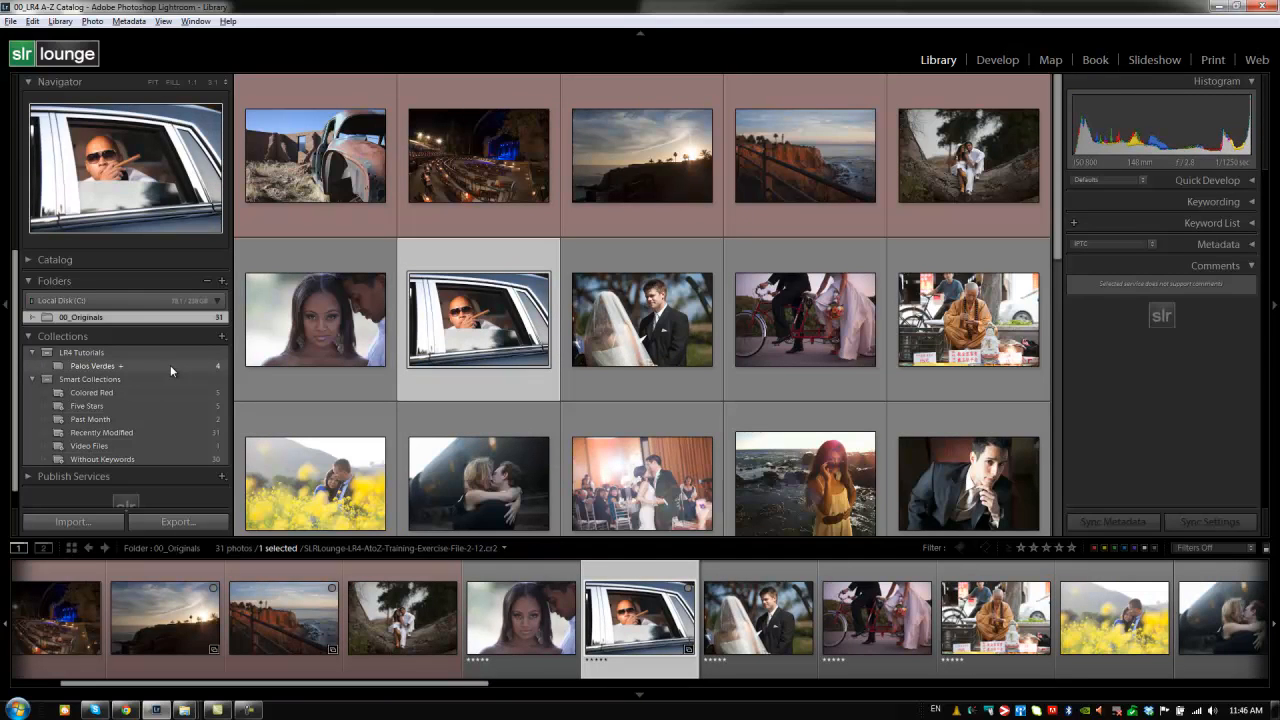
key("b")
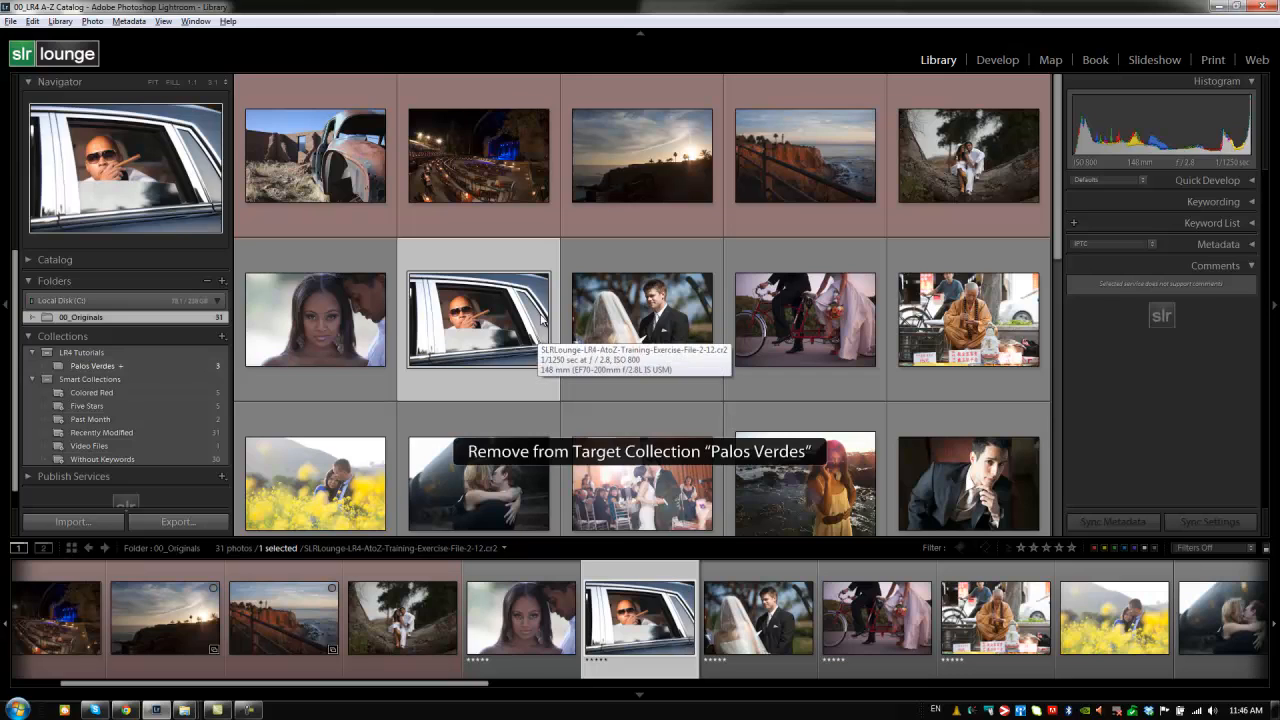
- Add the photo of the wedding couple with the red bicycle to the Palos Verdes target collection
left_click(800, 356)
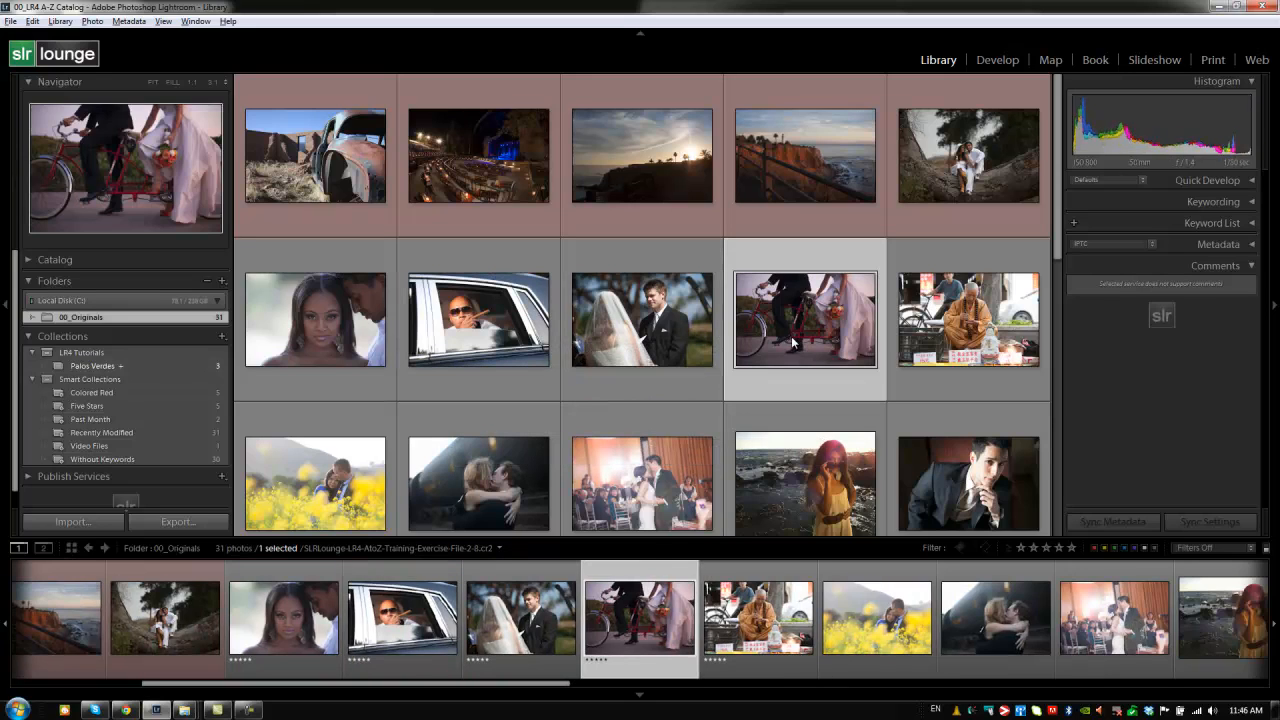
key("b")
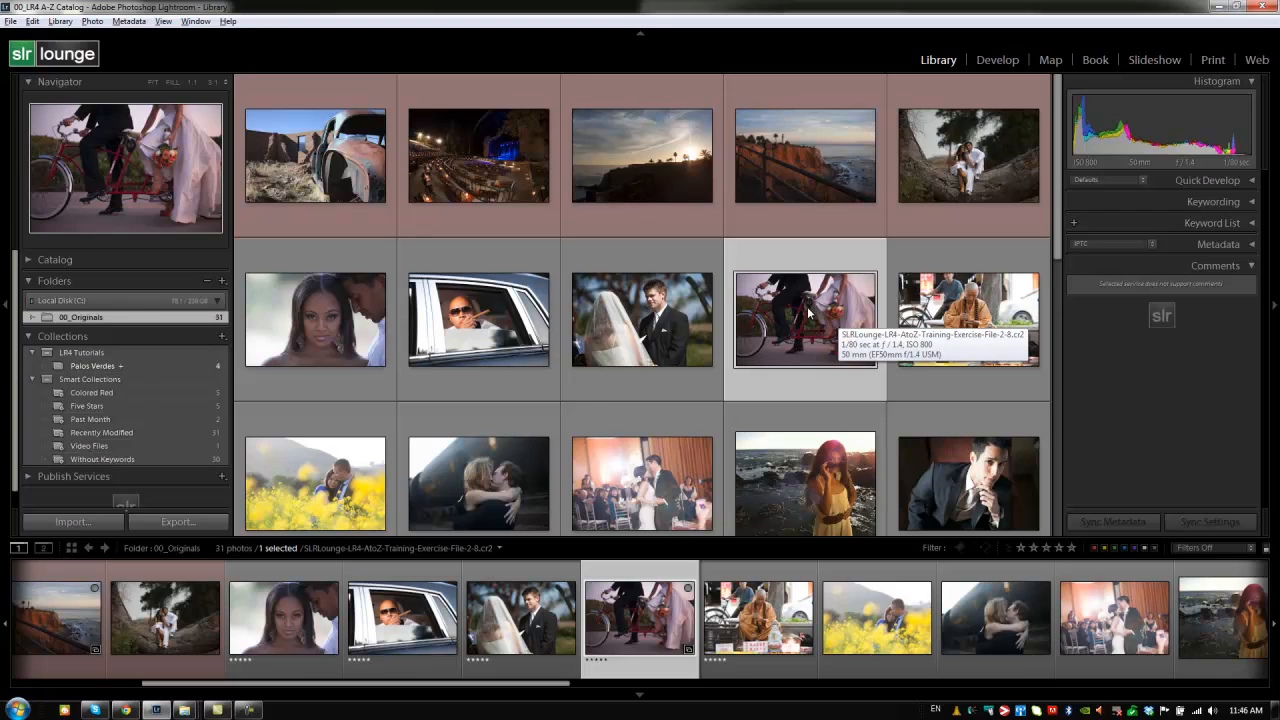
- Start a new smart collection named "LR4 Tut Smart Collection" placed inside the LR4 Tutorials collection set
left_click(222, 337)
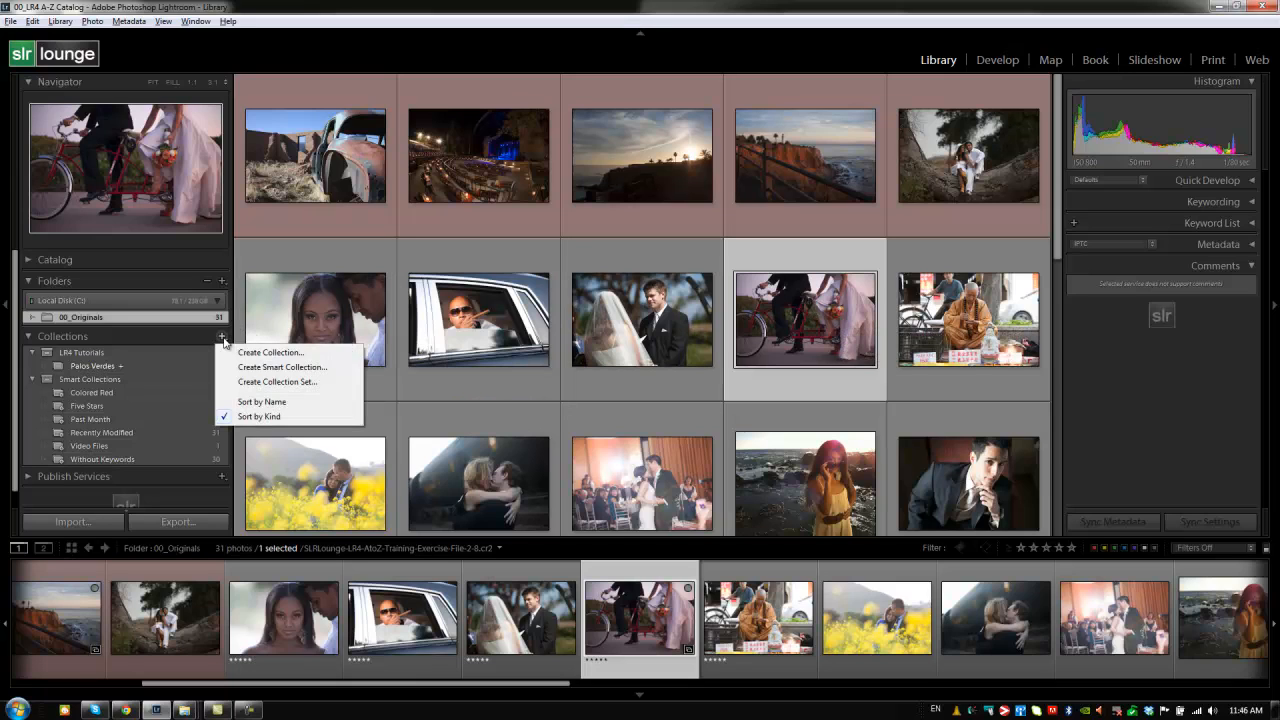
left_click(245, 367)
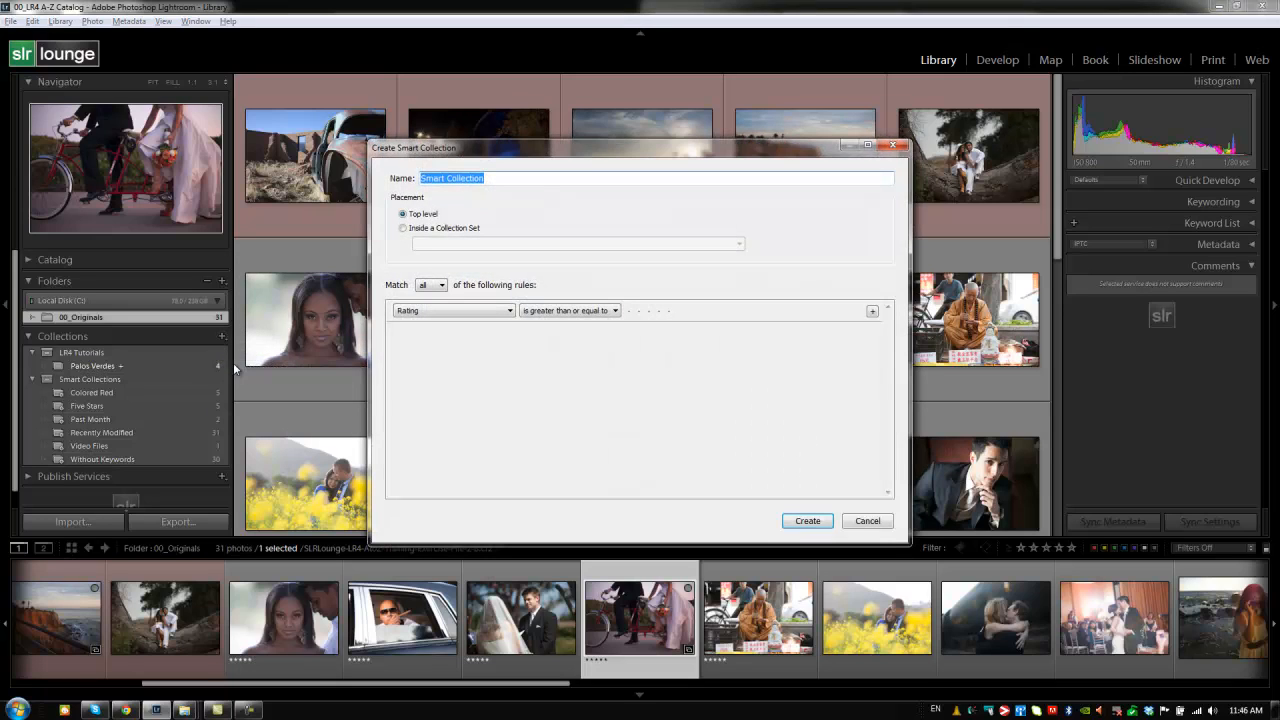
left_click_drag(509, 177, 311, 192)
type("LR4 Tut")
key("BackSpace")
type("ut Smart Collection")
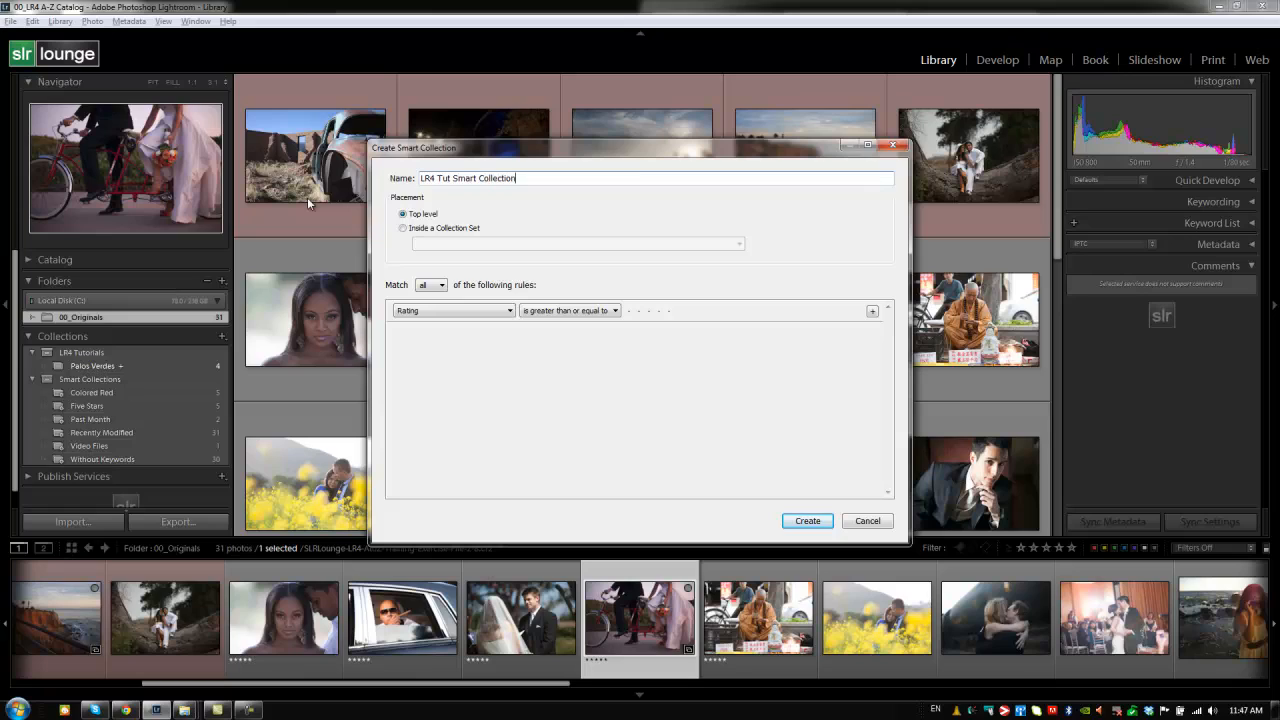
left_click(404, 228)
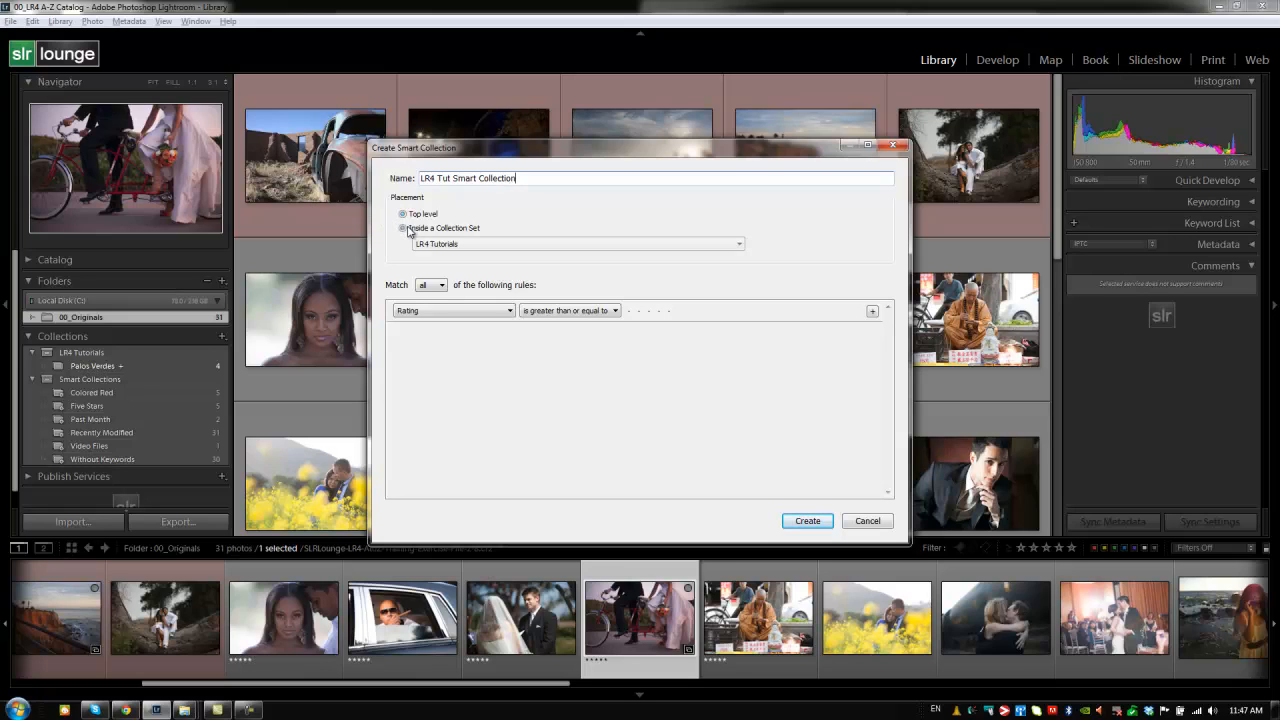
left_click(490, 250)
left_click(497, 251)
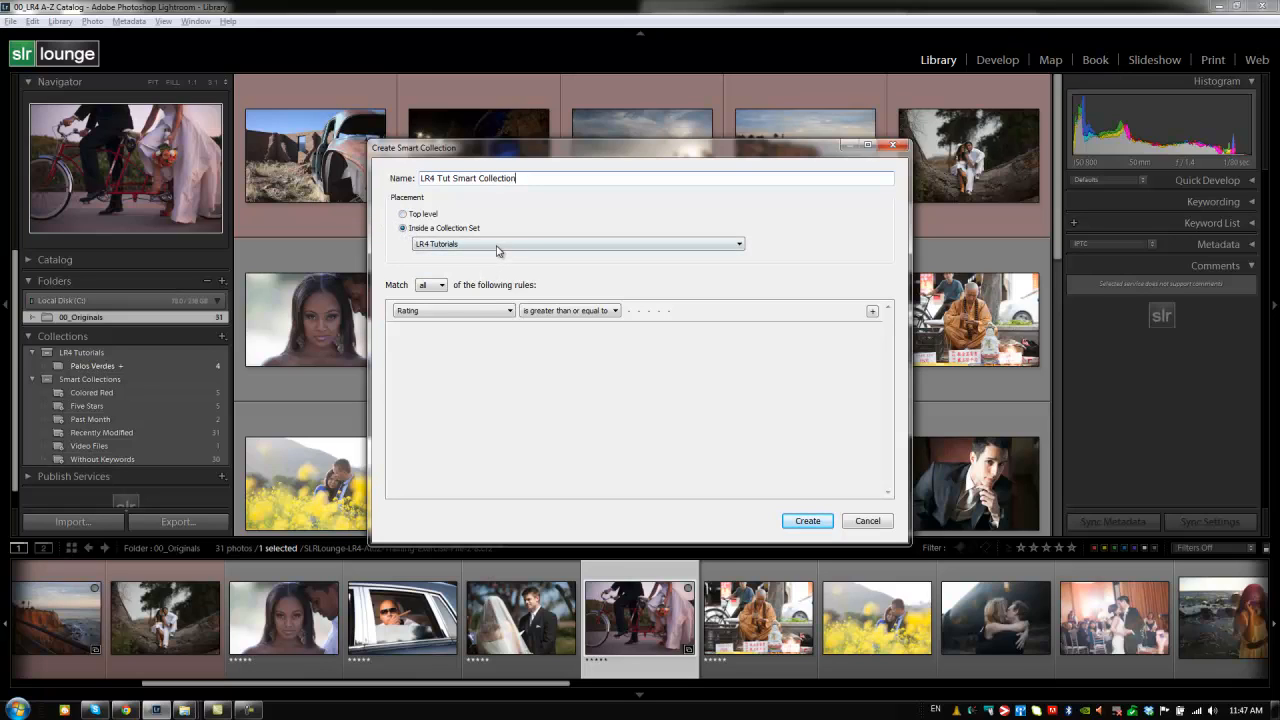
- Create the smart collection so that it matches all rules, with the rule ISO Speed Rating is 400
left_click(442, 286)
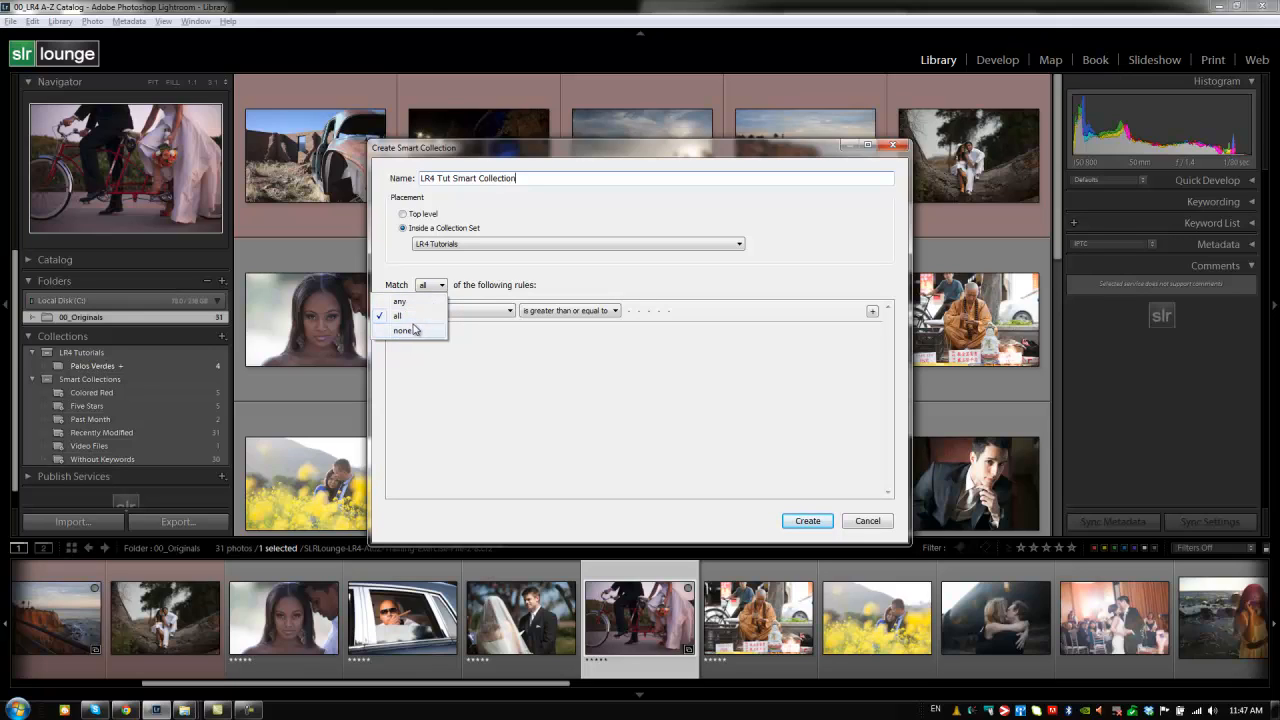
left_click(403, 318)
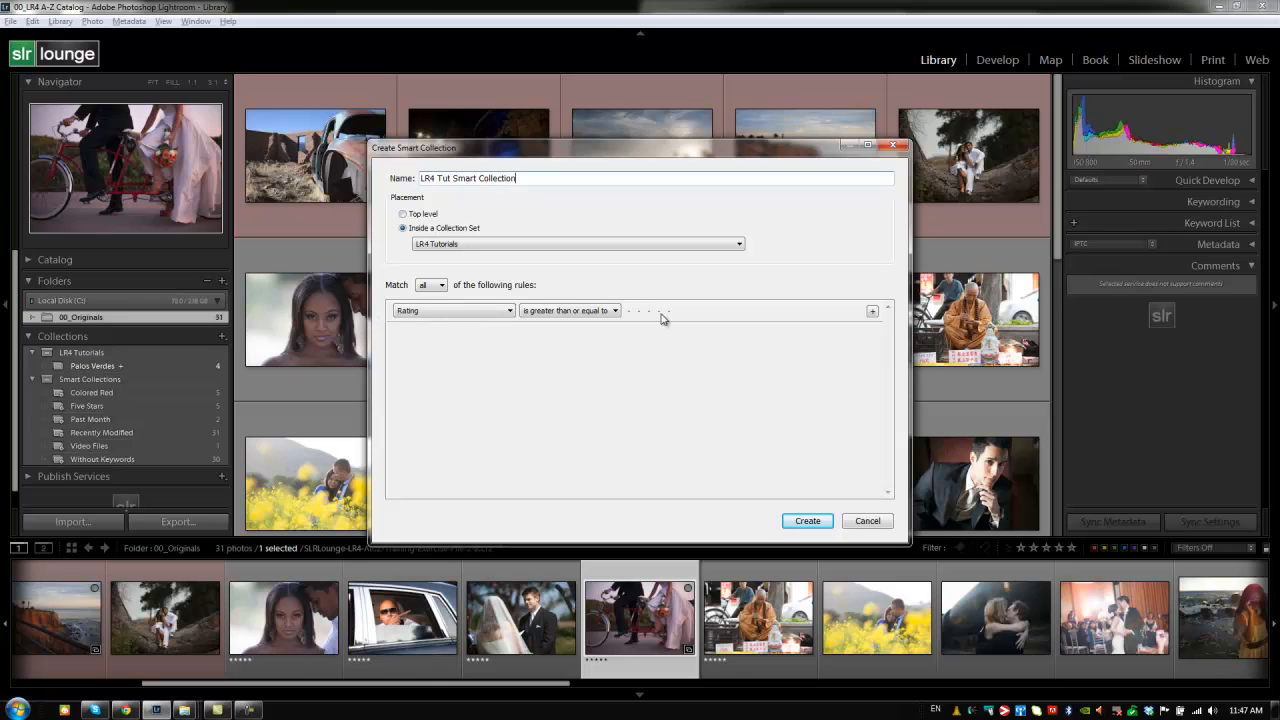
left_click(506, 314)
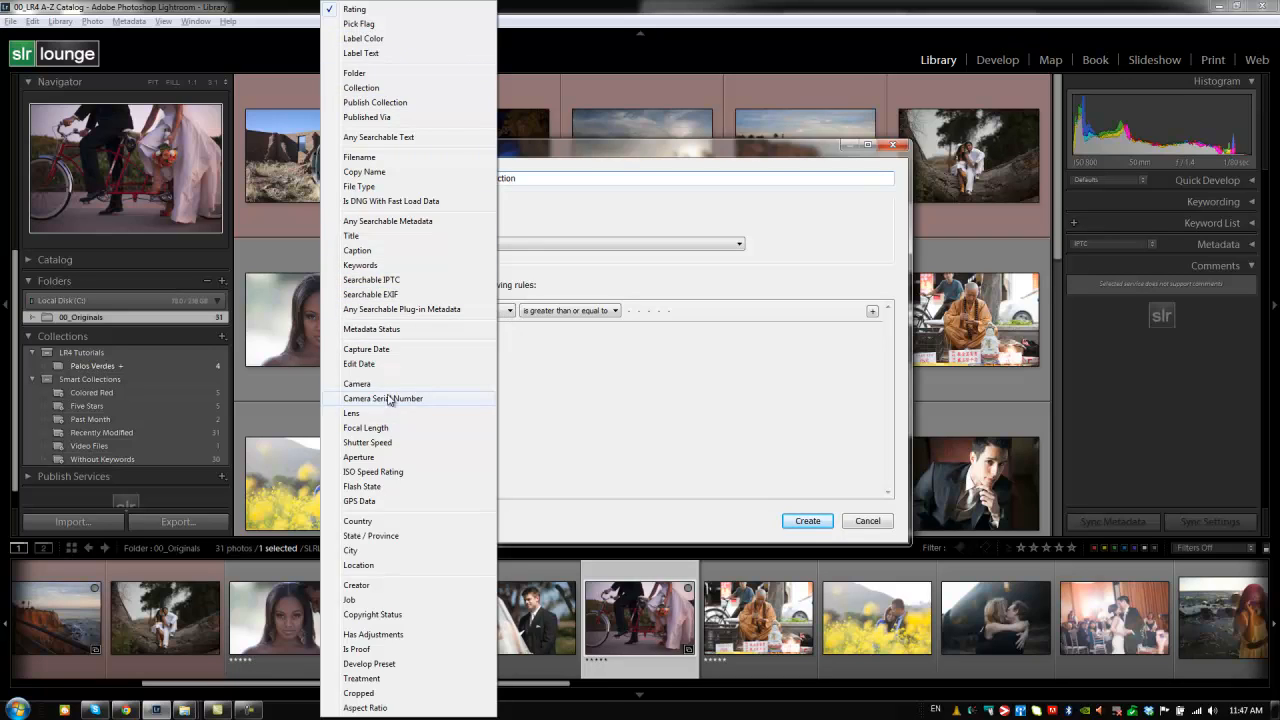
left_click(380, 472)
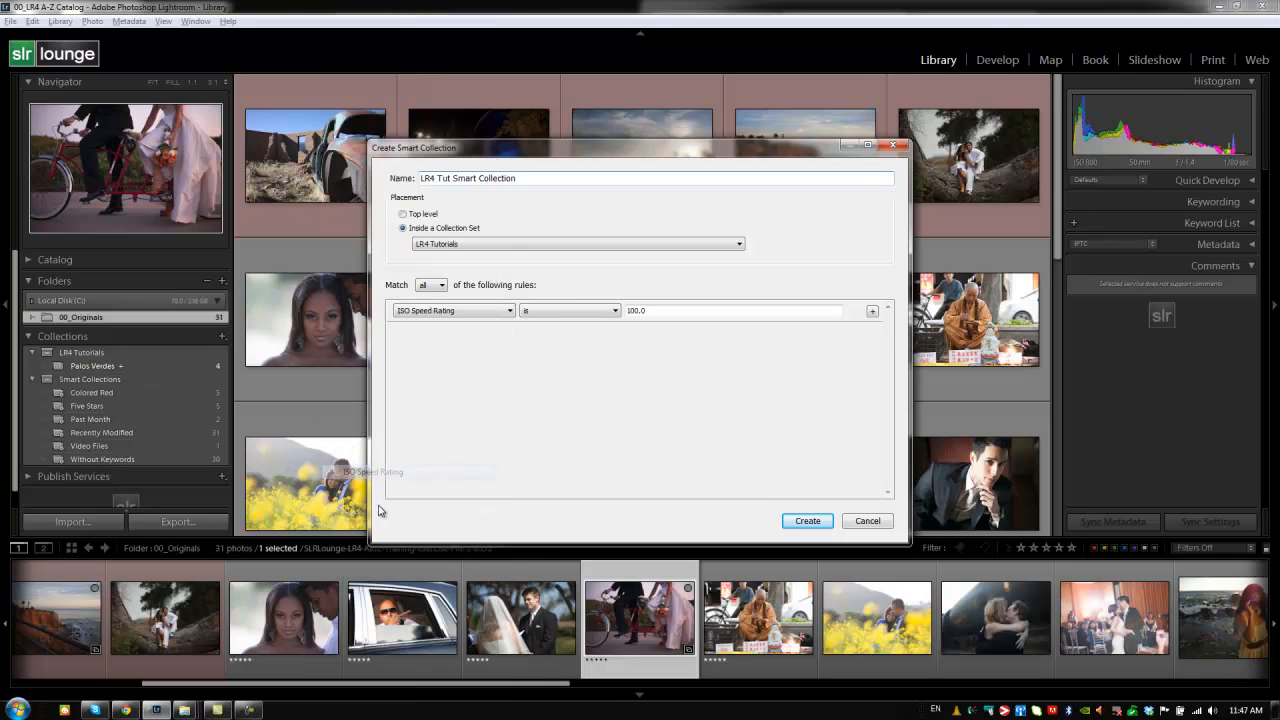
left_click(658, 312)
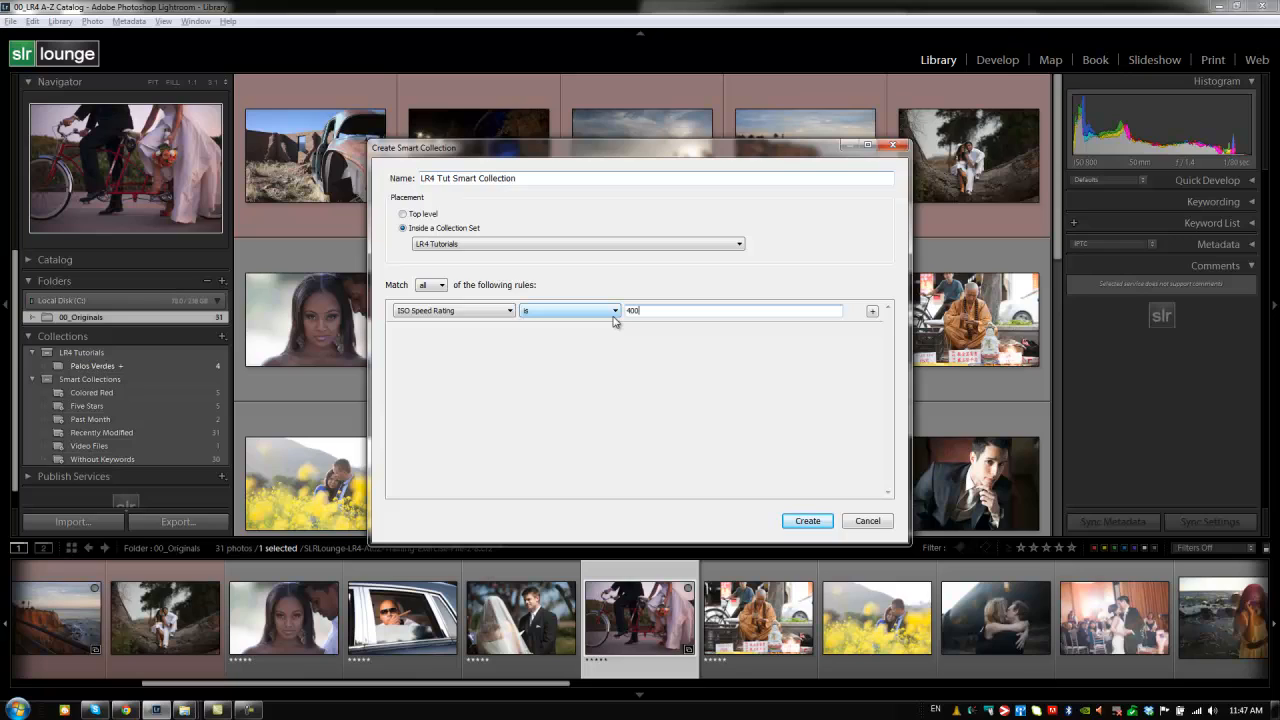
left_click(613, 314)
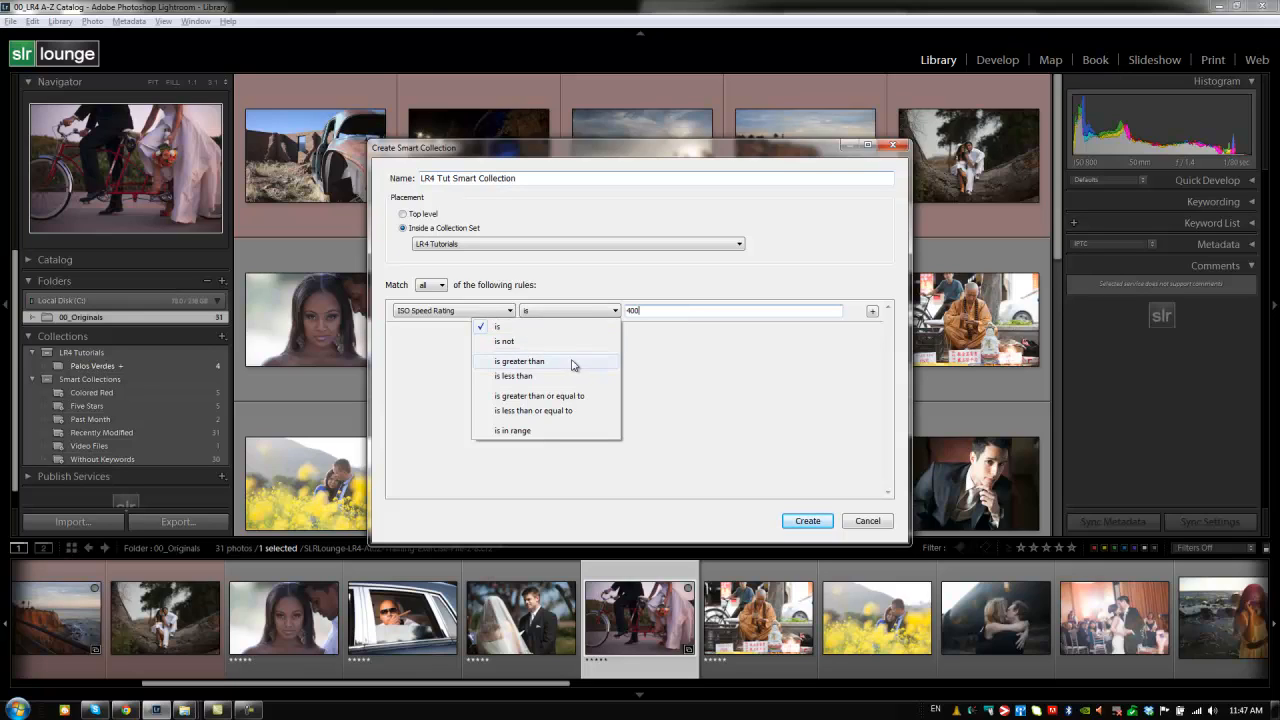
left_click(594, 278)
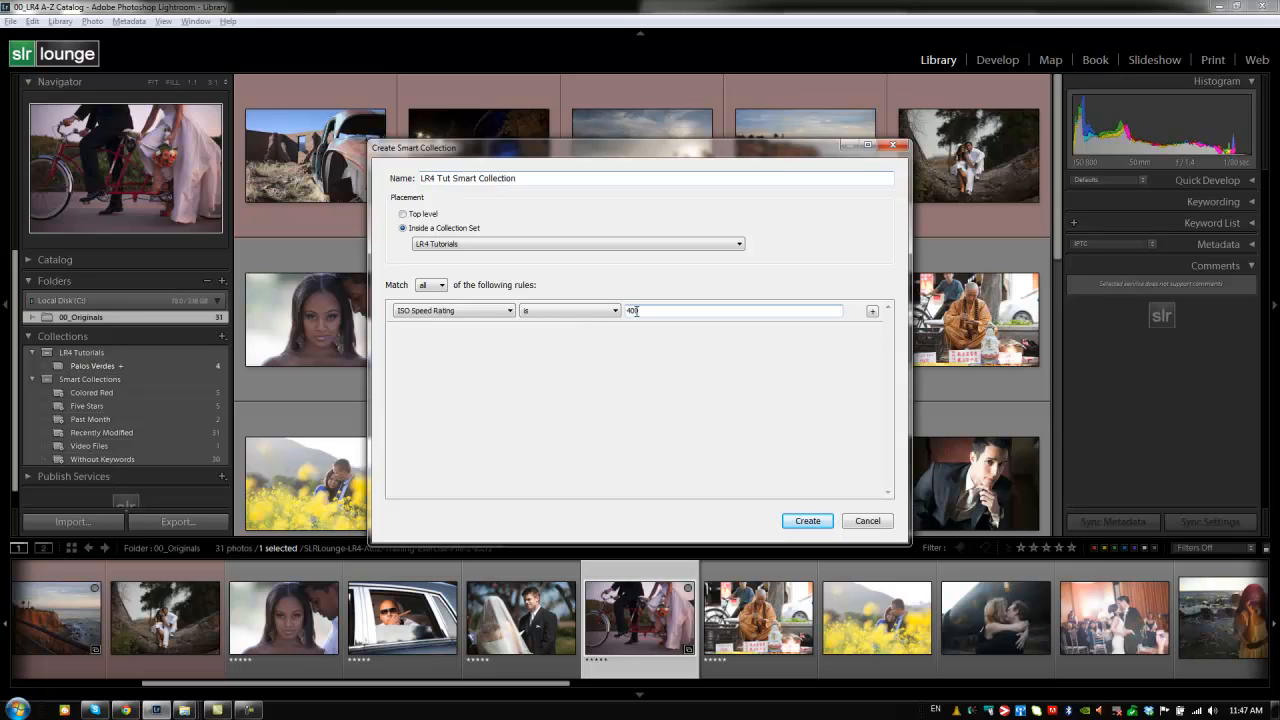
left_click(800, 521)
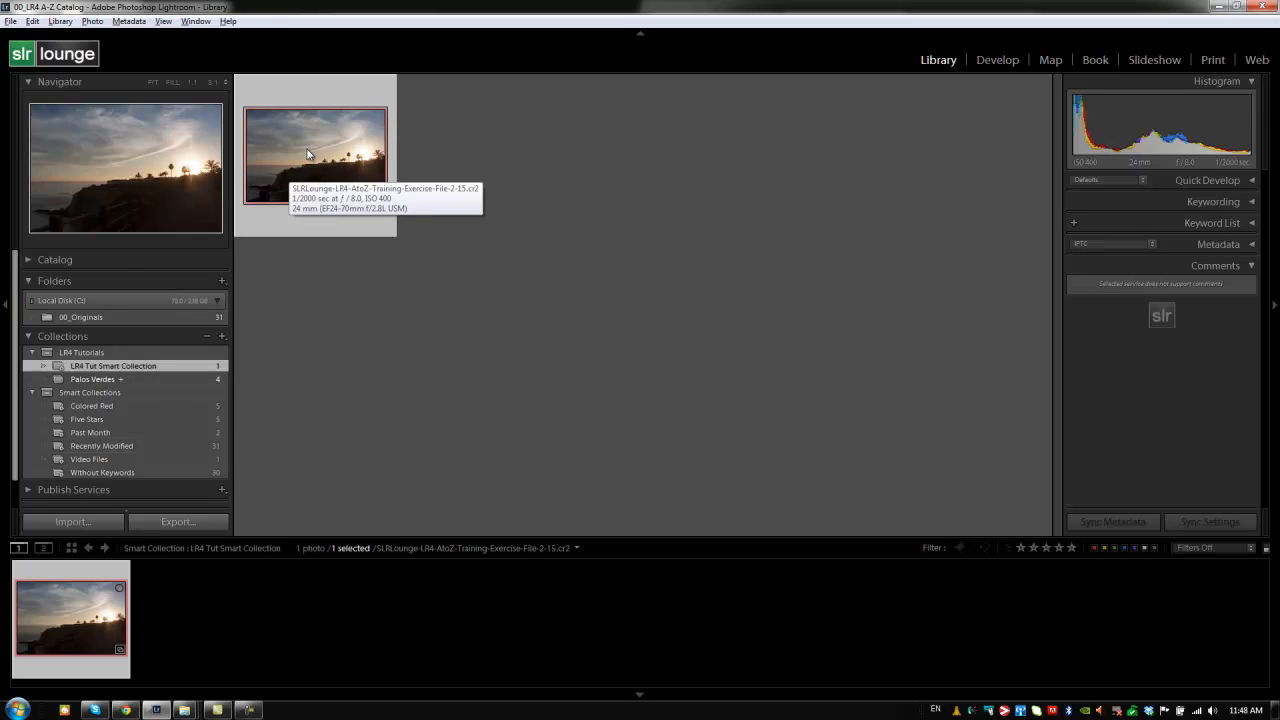
- Edit LR4 Tut Smart Collection to match any rule, and add a rule for ratings greater than three stars
right_click(120, 370)
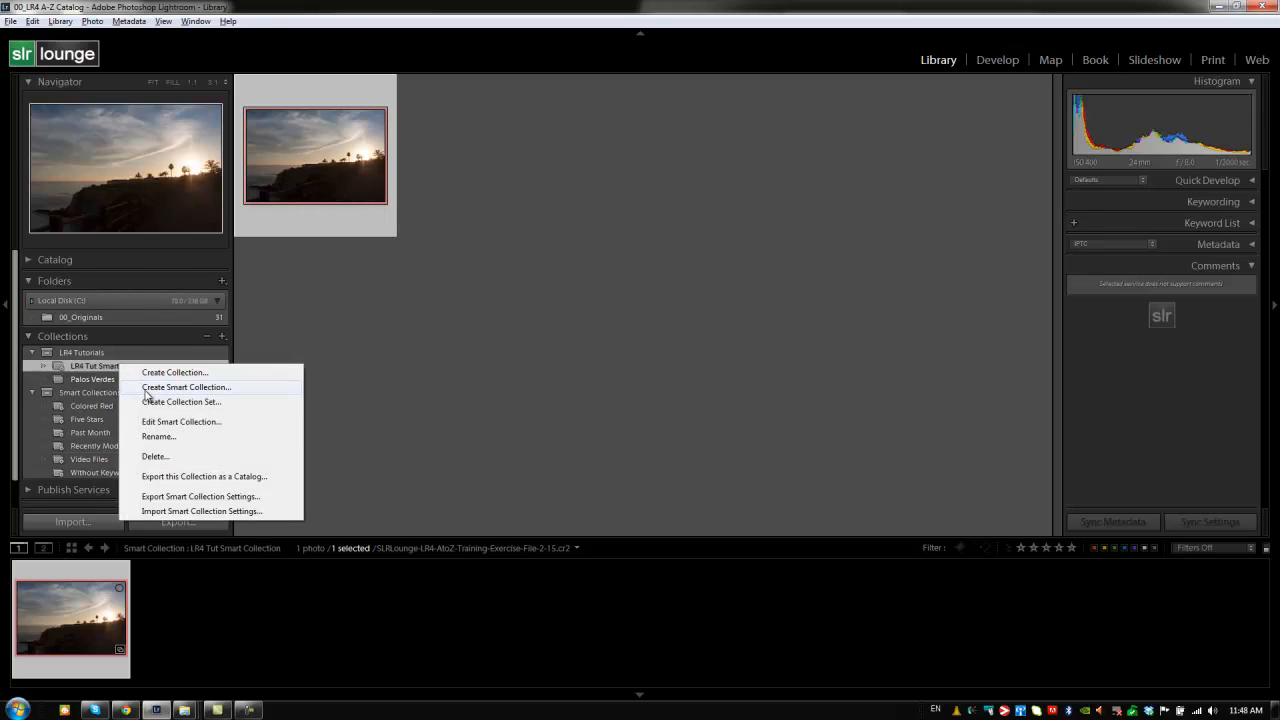
left_click(160, 422)
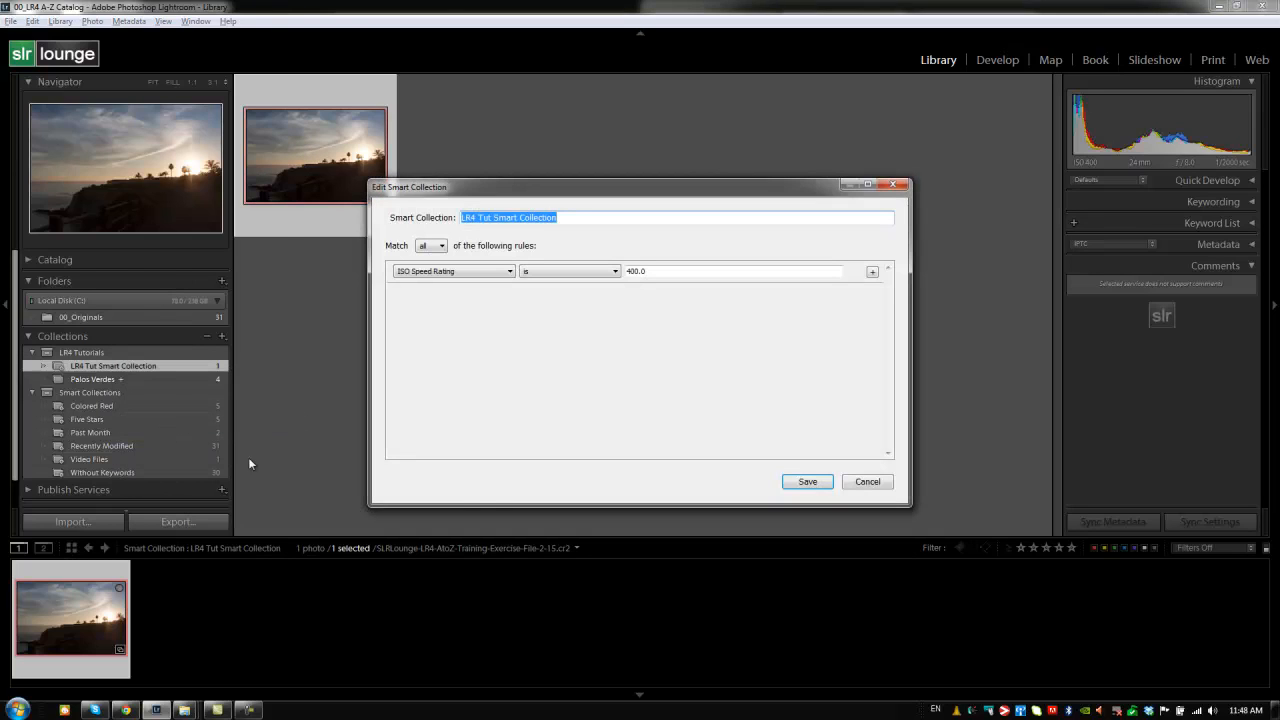
left_click(441, 249)
left_click(421, 274)
left_click(872, 272)
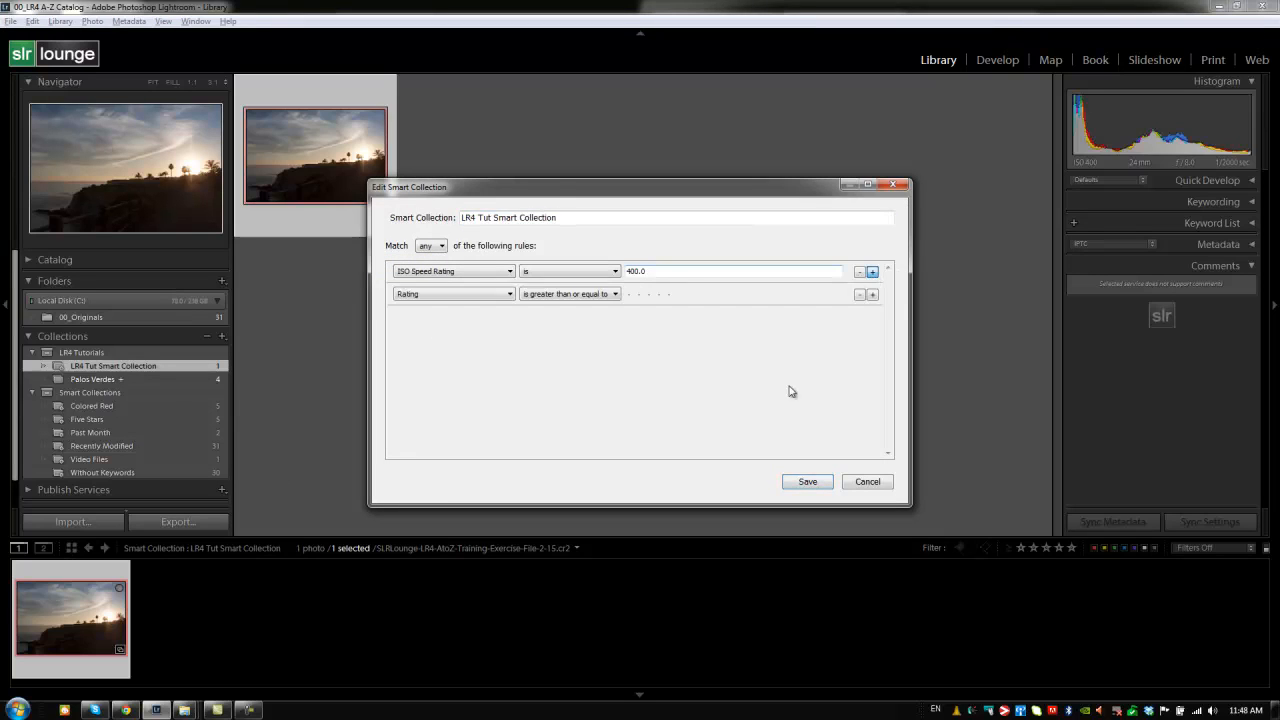
left_click(491, 297)
left_click(505, 297)
left_click(557, 297)
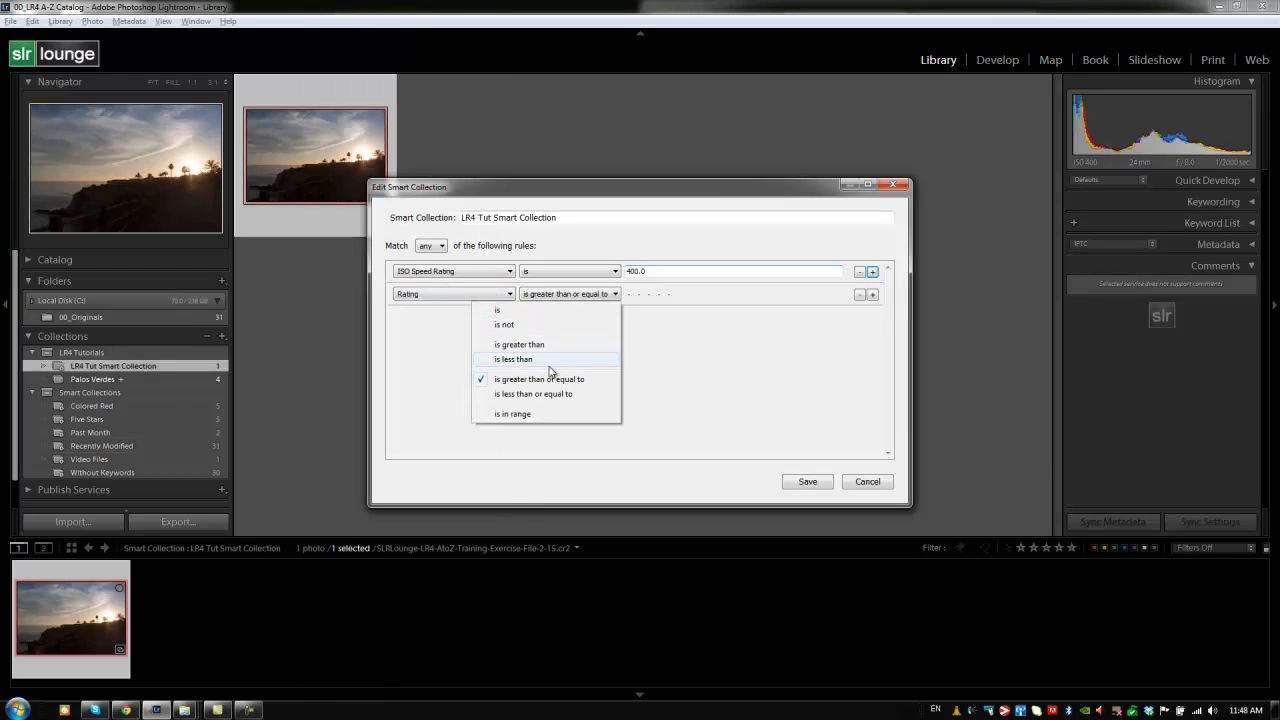
left_click(554, 345)
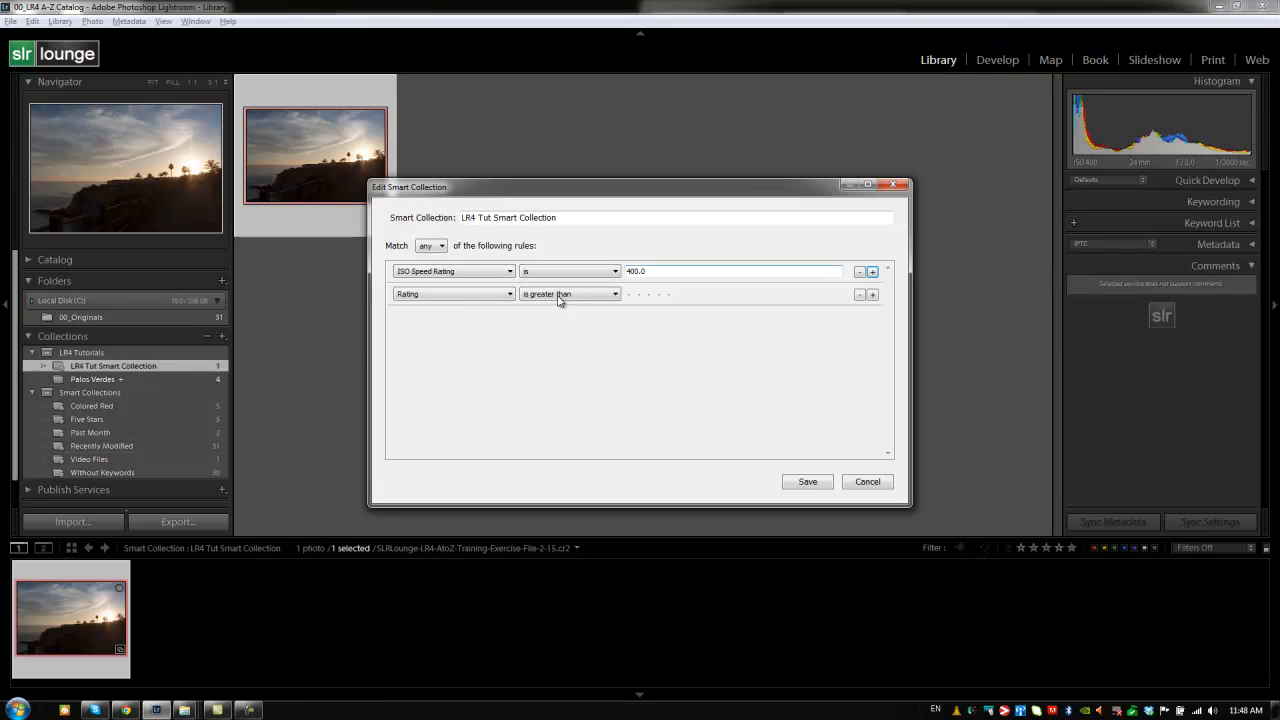
left_click(647, 296)
- Add a third rule, Pick Flag is flagged, and save the smart collection
left_click(872, 294)
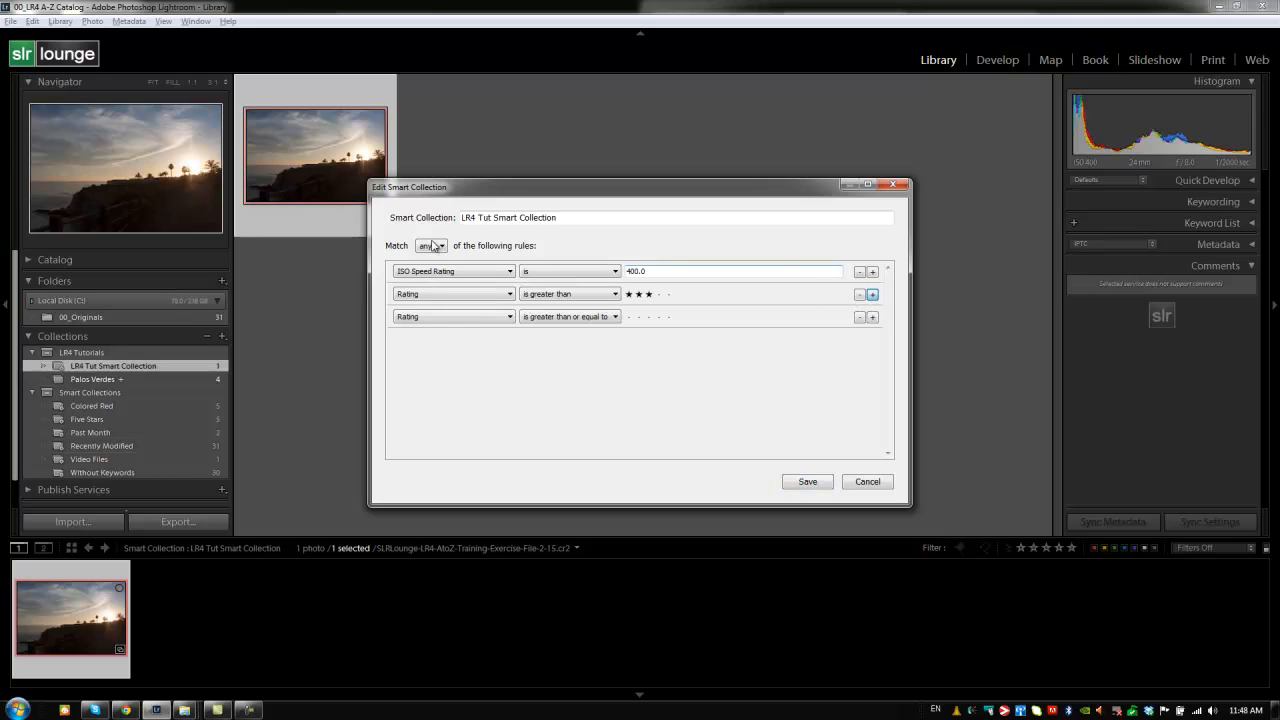
left_click(443, 317)
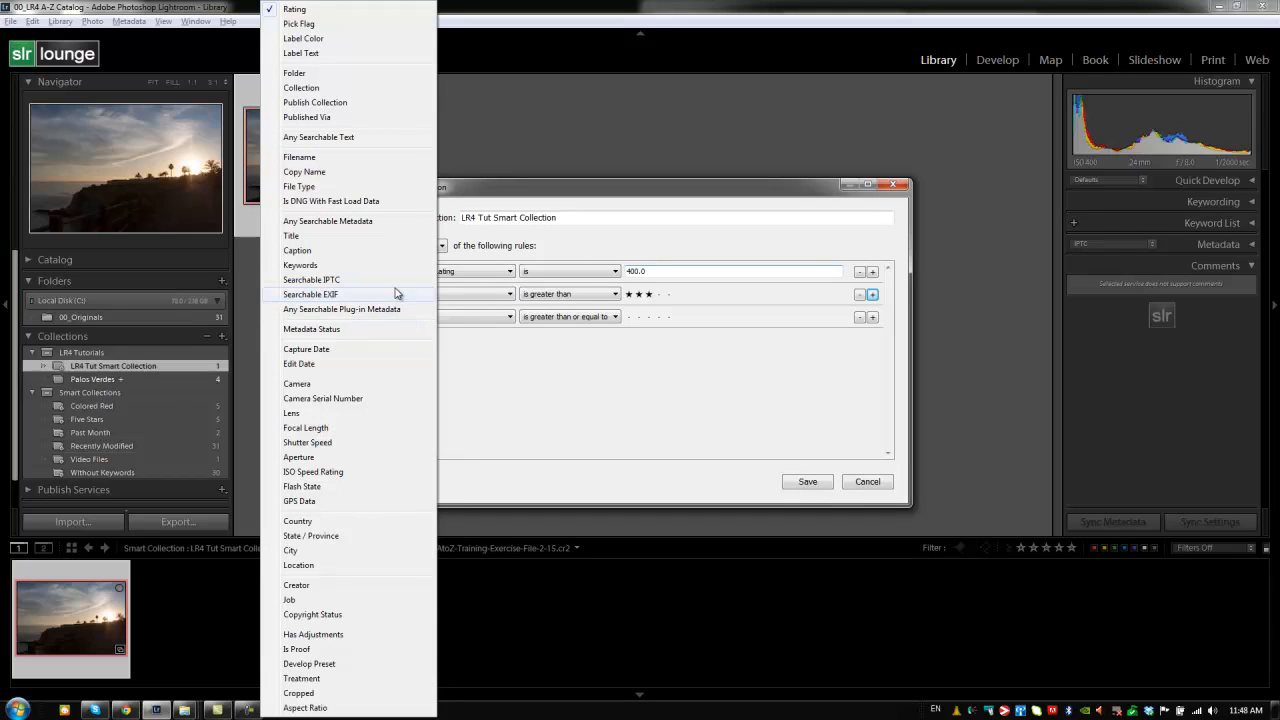
left_click(317, 26)
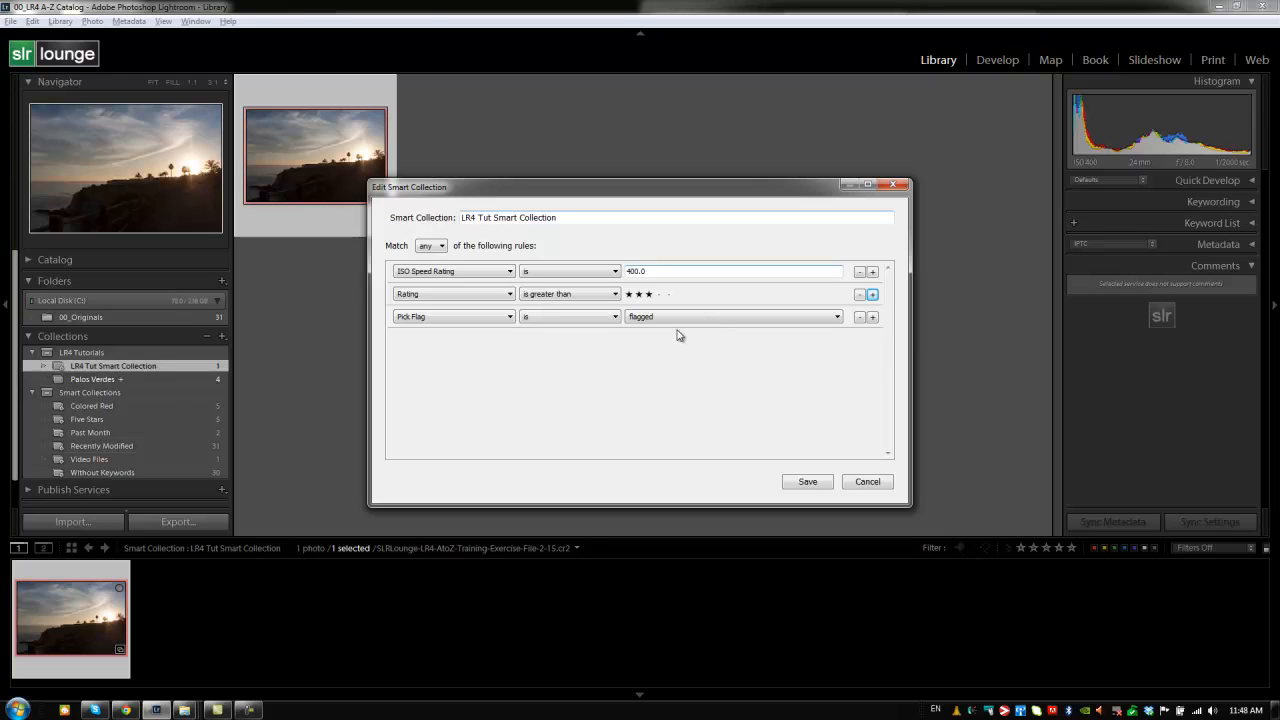
left_click(806, 484)
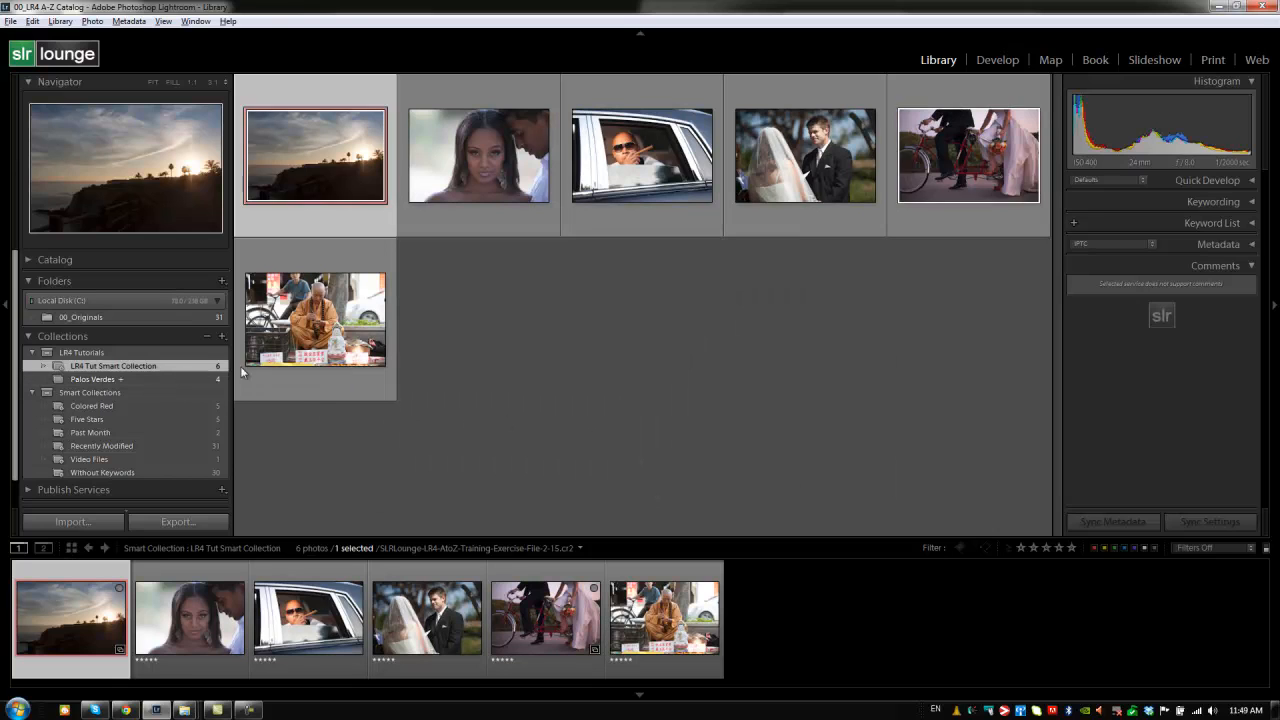
- In the 00_Originals folder, flag the photo of the woman in yellow by the sea as a pick and rate the kissing couple four stars
left_click(81, 317)
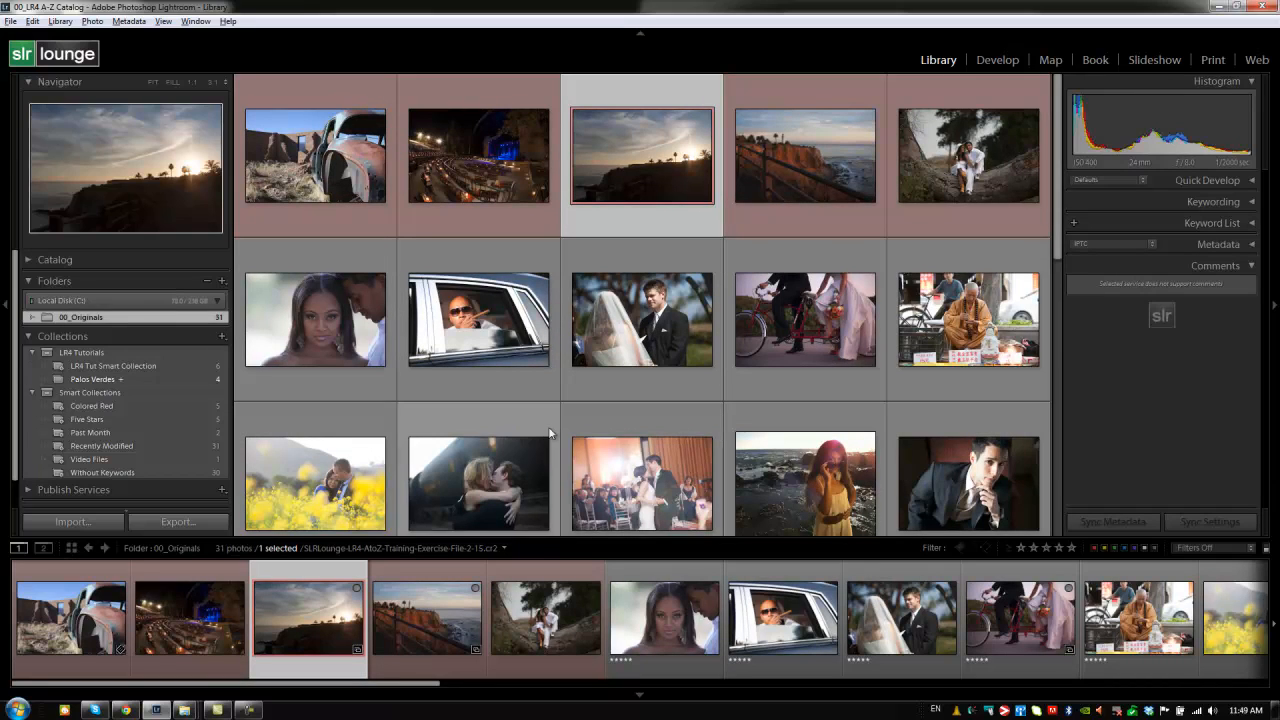
left_click(802, 480)
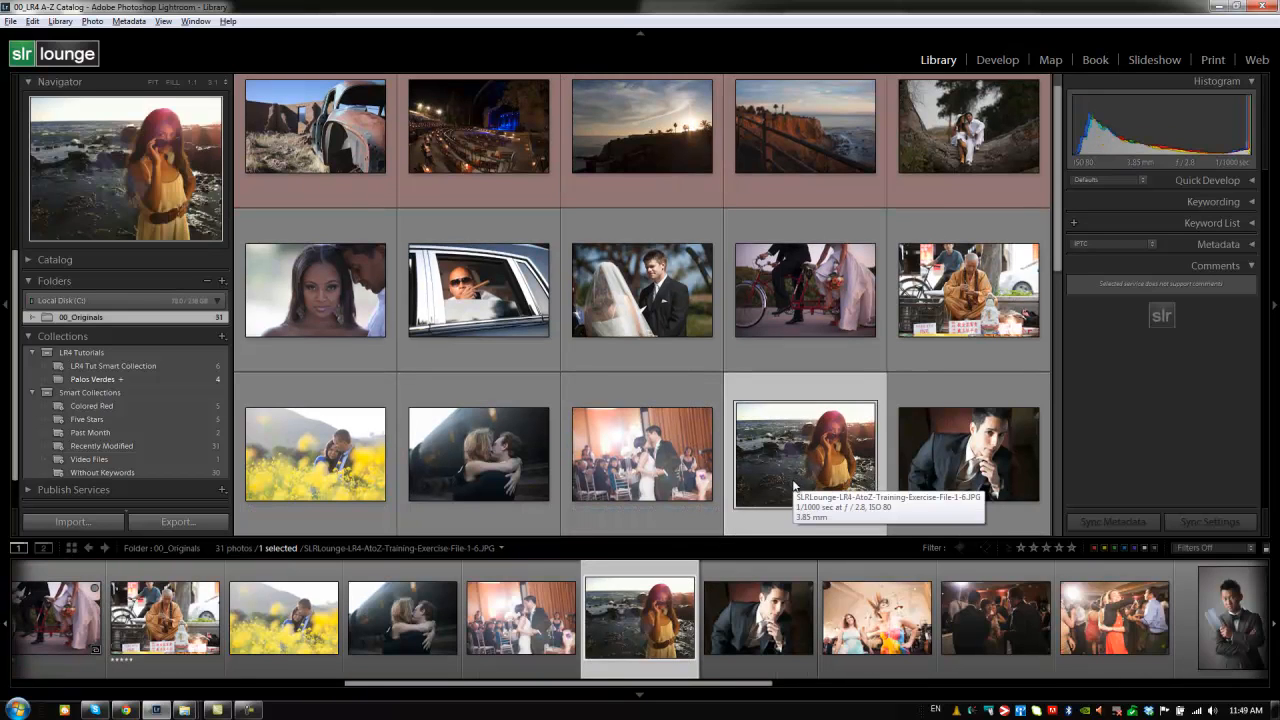
key("p")
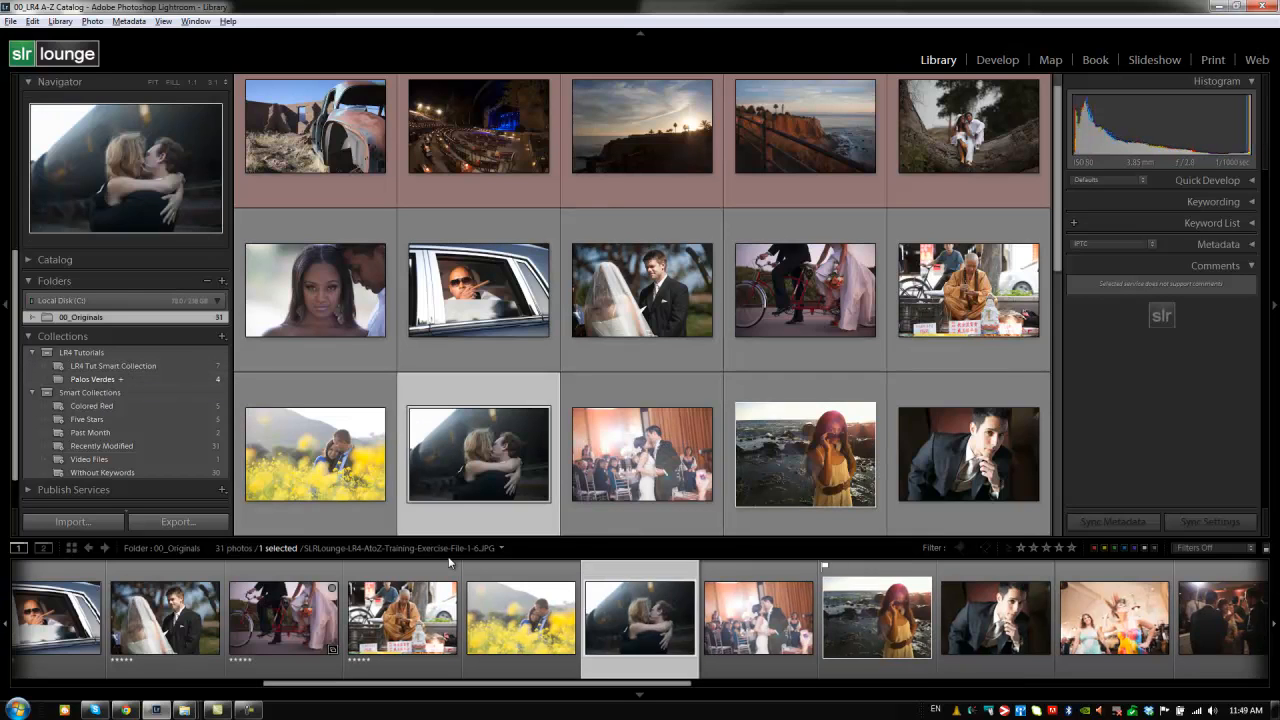
left_click(455, 443)
key("4")
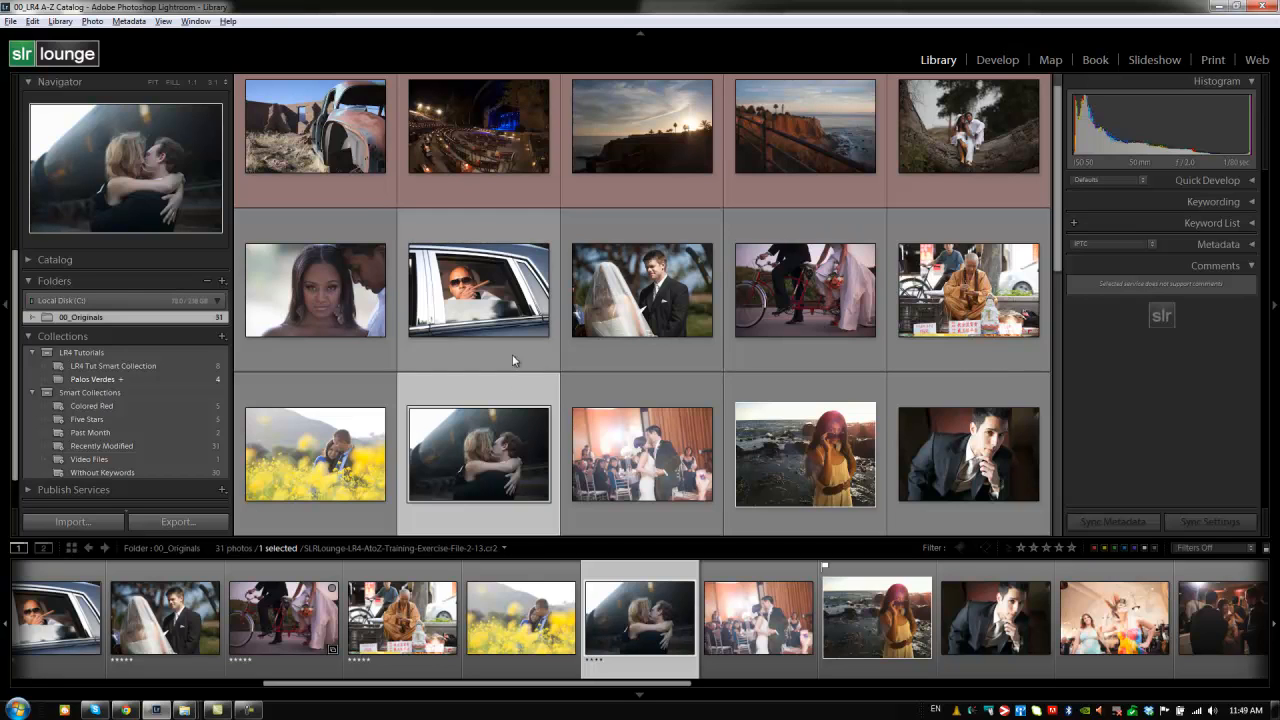
- Clear the star ratings, color labels and flags of all photos in 00_Originals, and open LR4 Tut Smart Collection
left_click(500, 146)
key("ctrl+a")
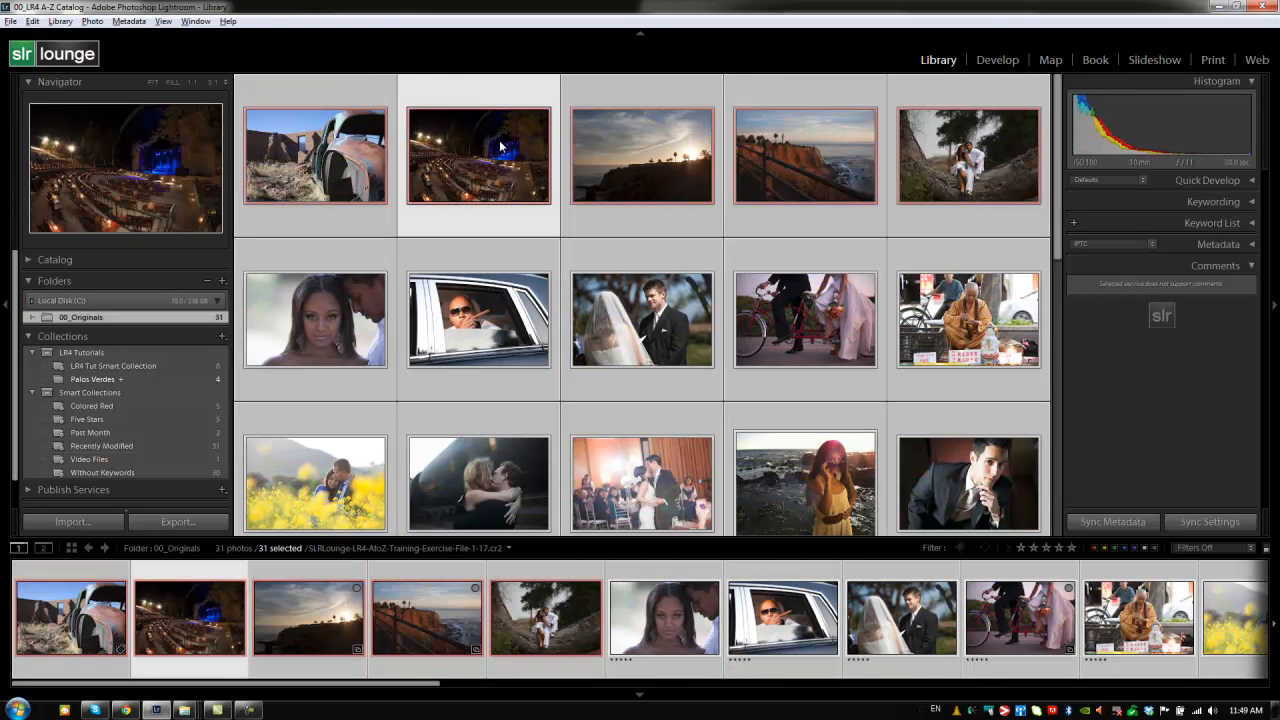
key("0")
key("6")
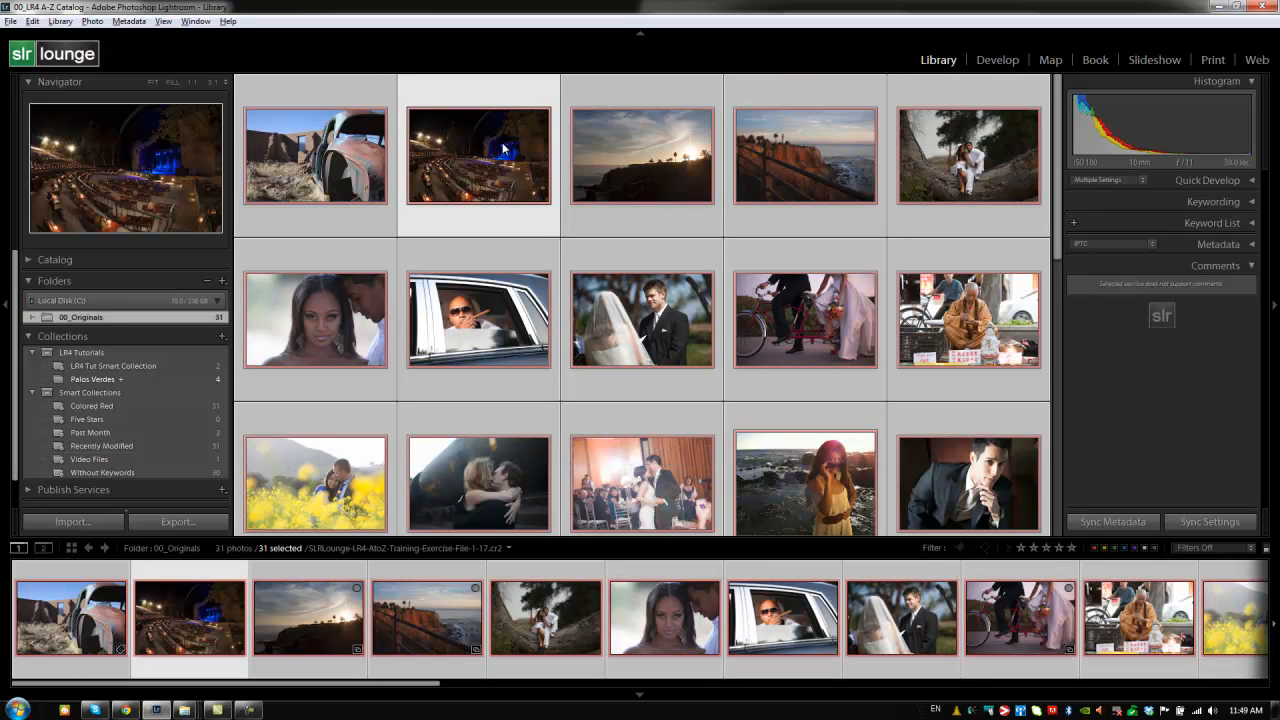
key("6")
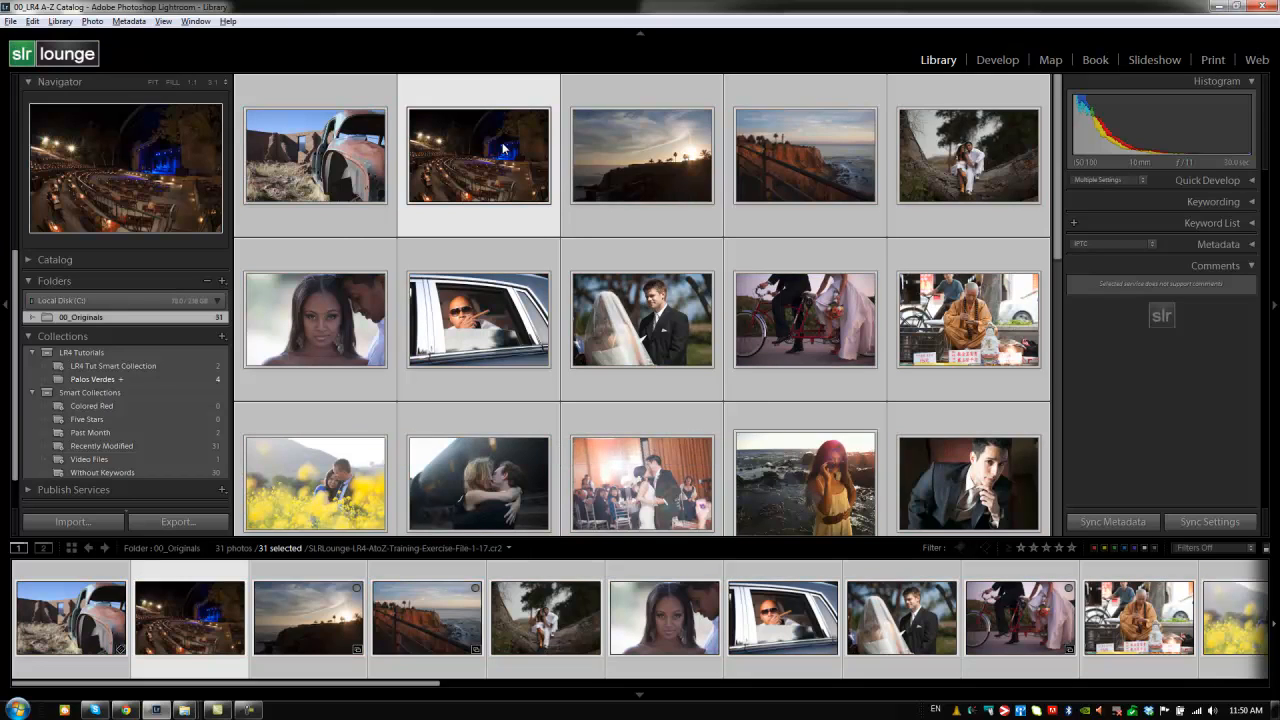
key("u")
left_click(170, 364)
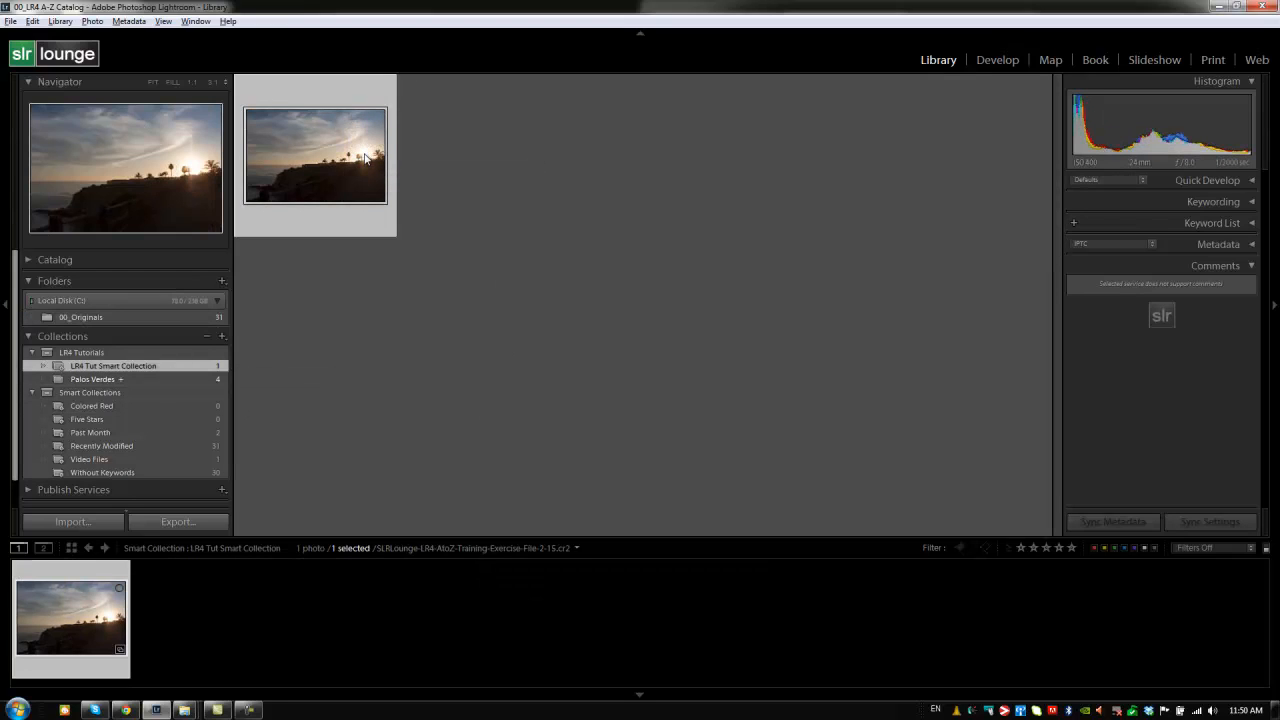
right_click(118, 376)
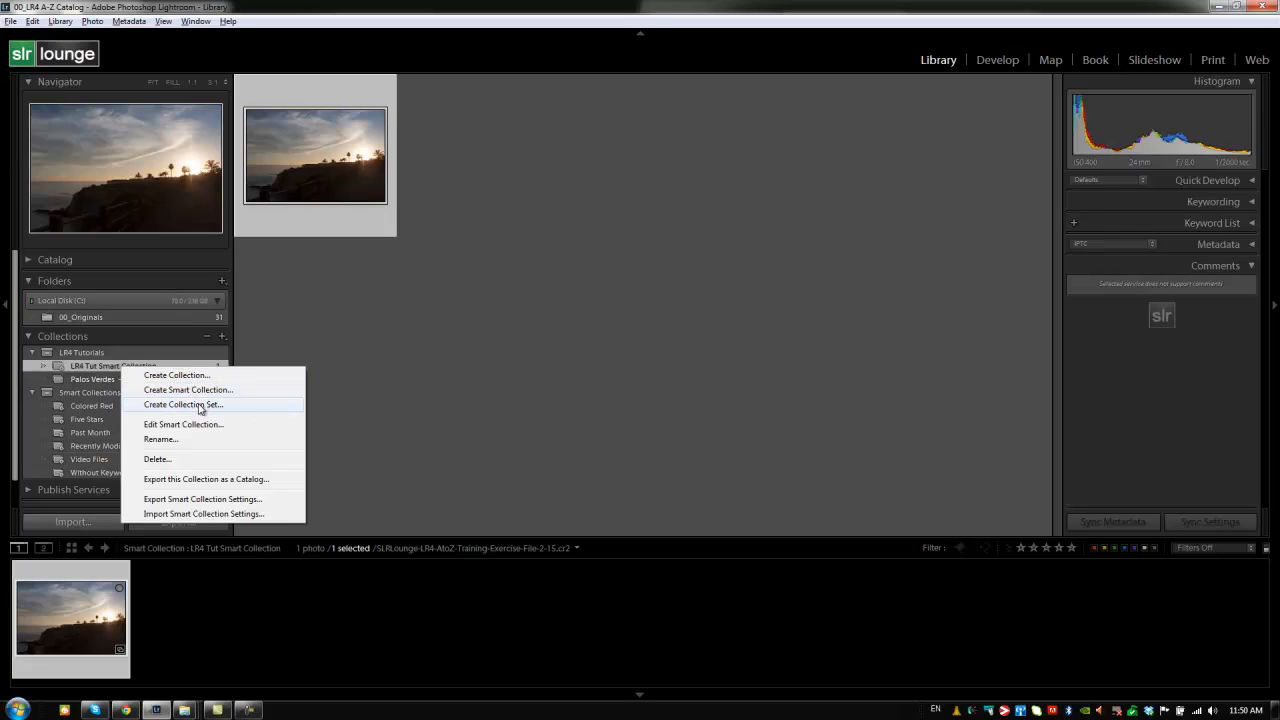
left_click(222, 336)
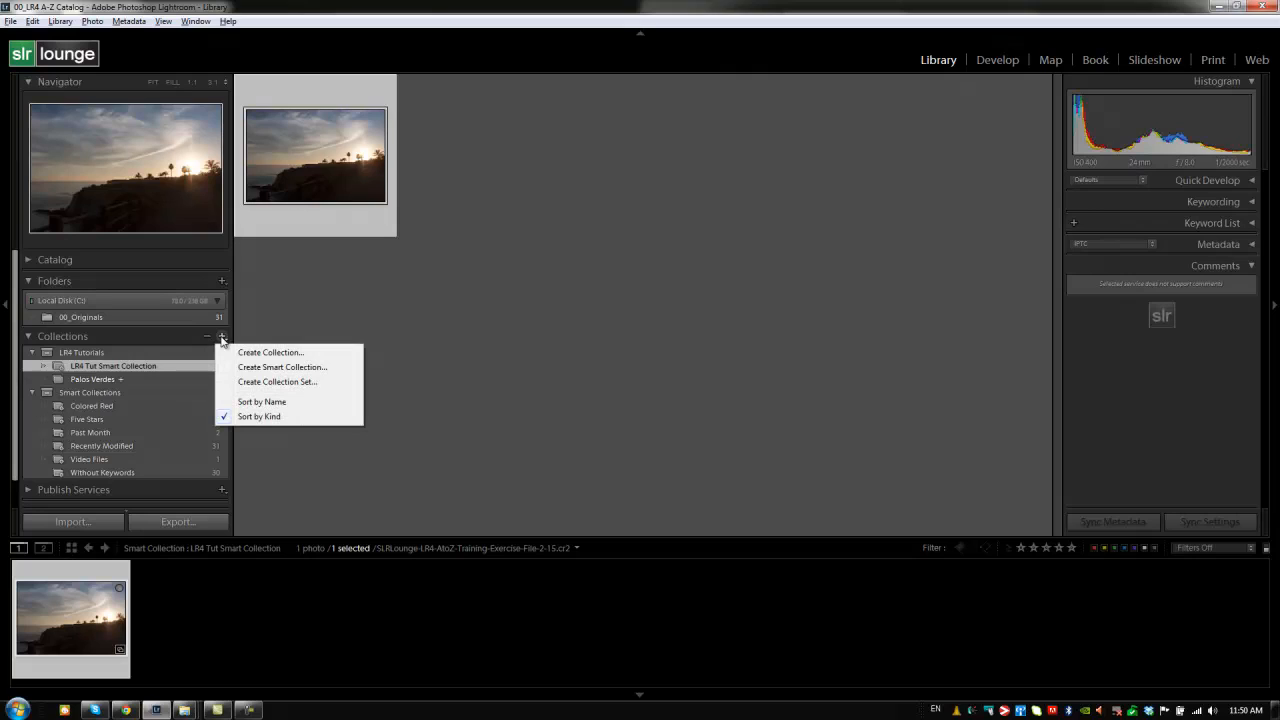
right_click(139, 363)
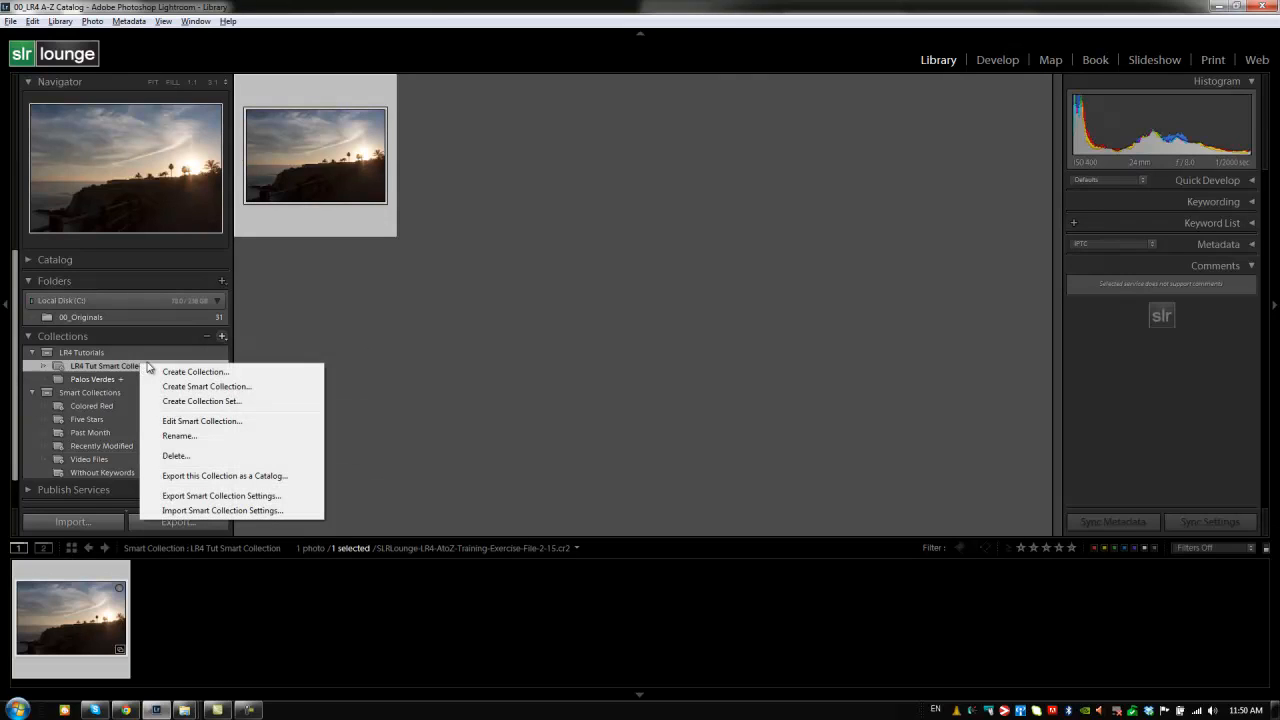
left_click(191, 440)
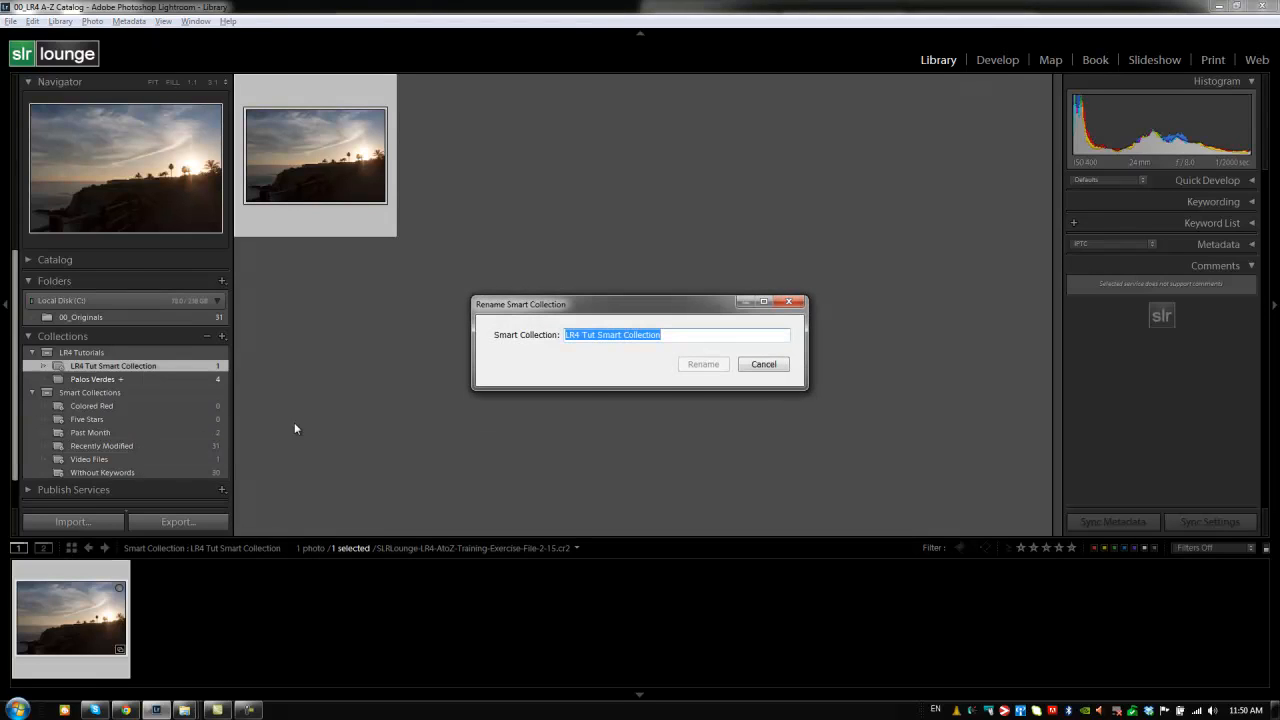
left_click(763, 364)
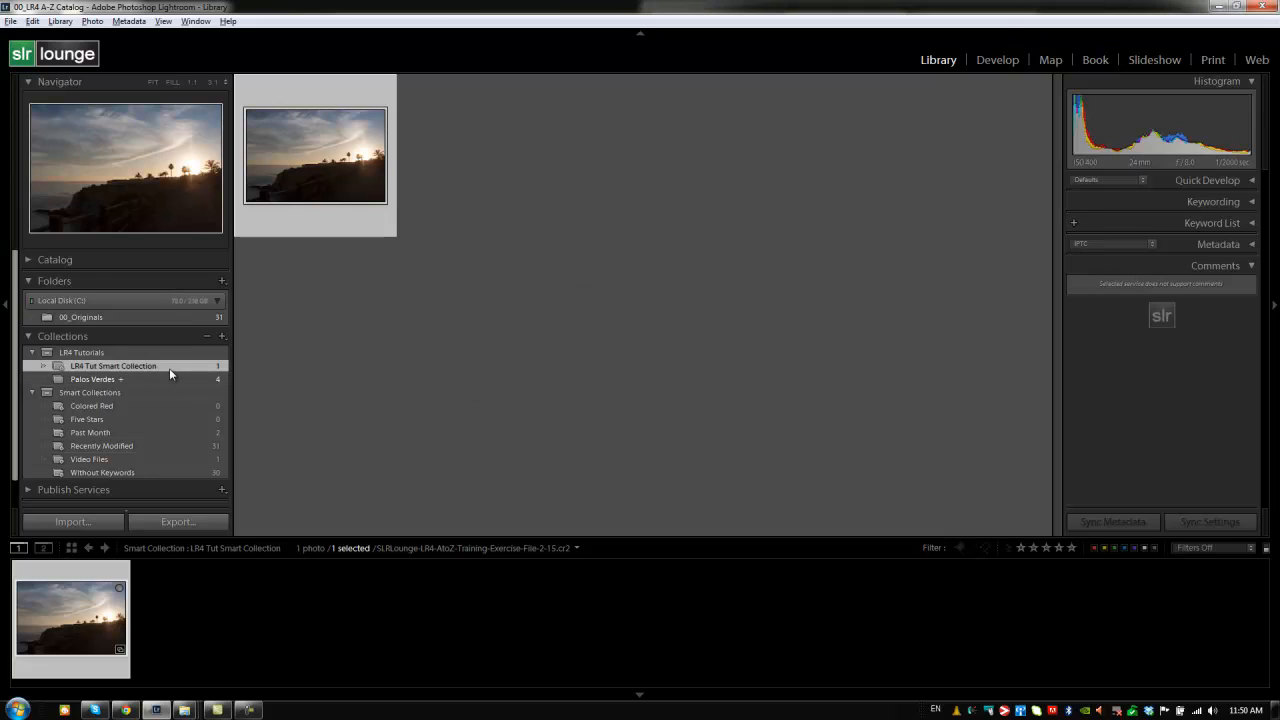
- Delete the Palos Verdes collection from the LR4 Tutorials set and confirm the deletion
left_click(279, 320)
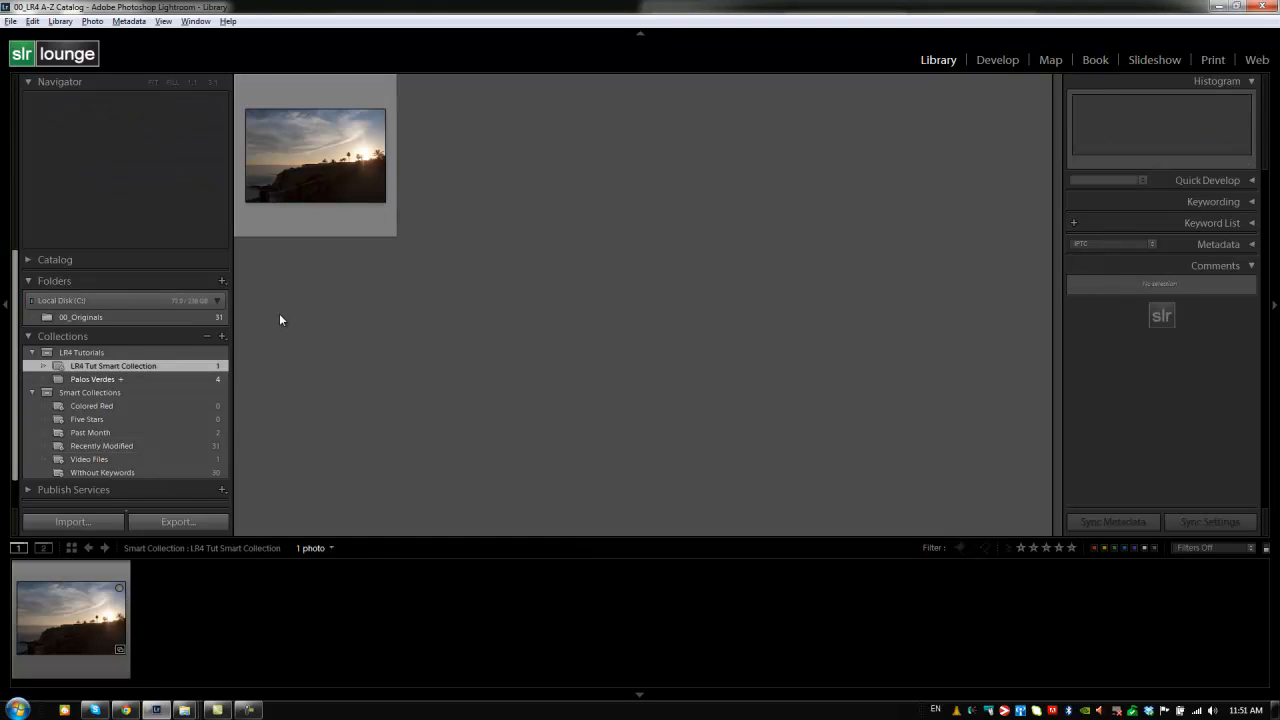
right_click(114, 379)
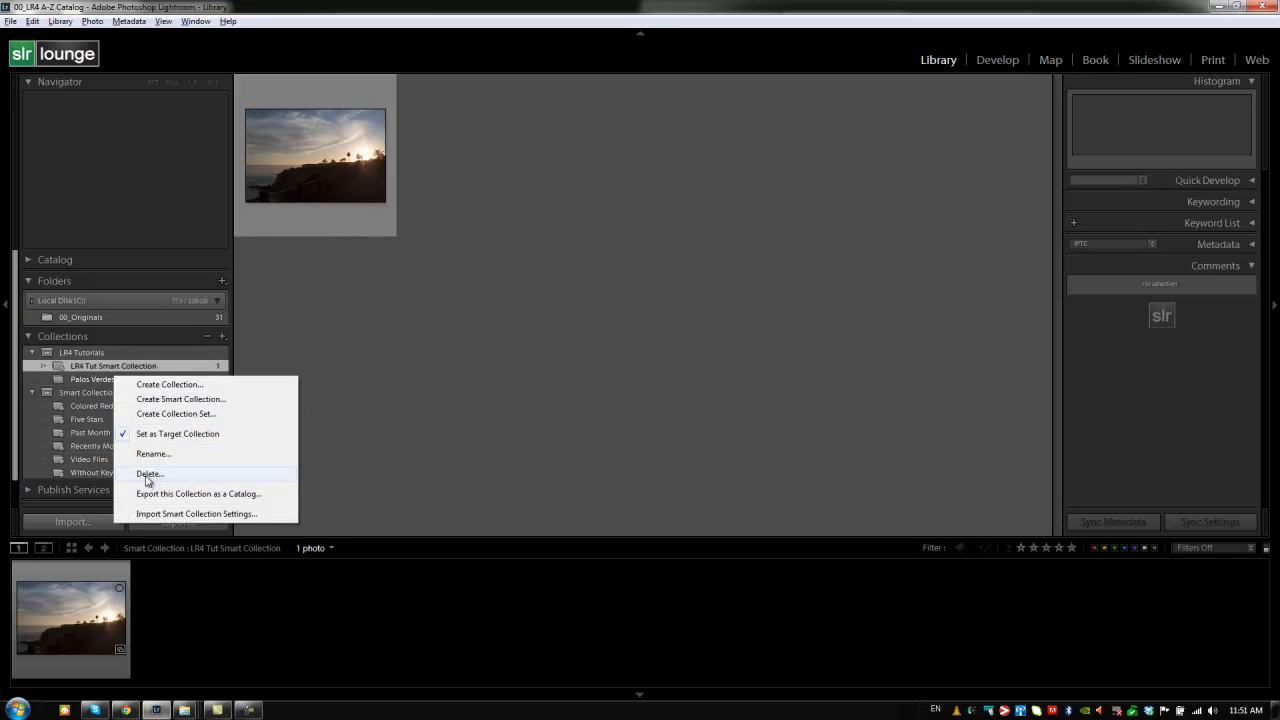
left_click(96, 378)
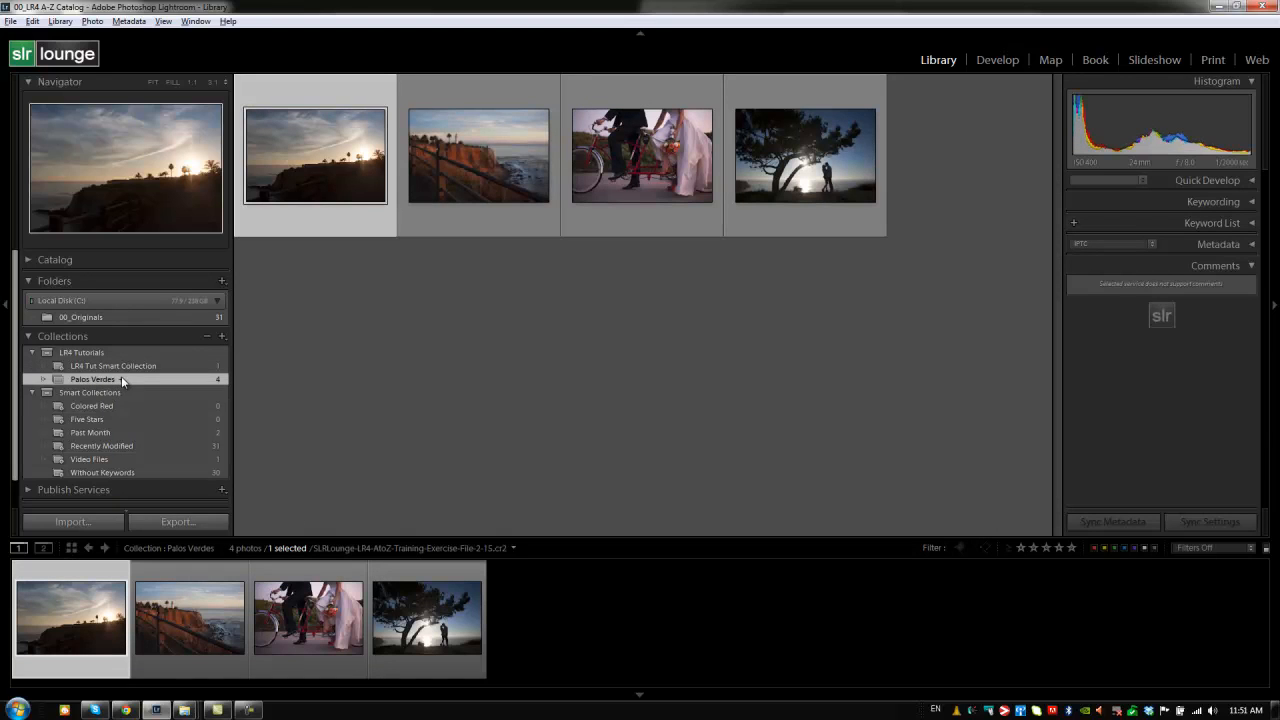
right_click(121, 377)
left_click(152, 475)
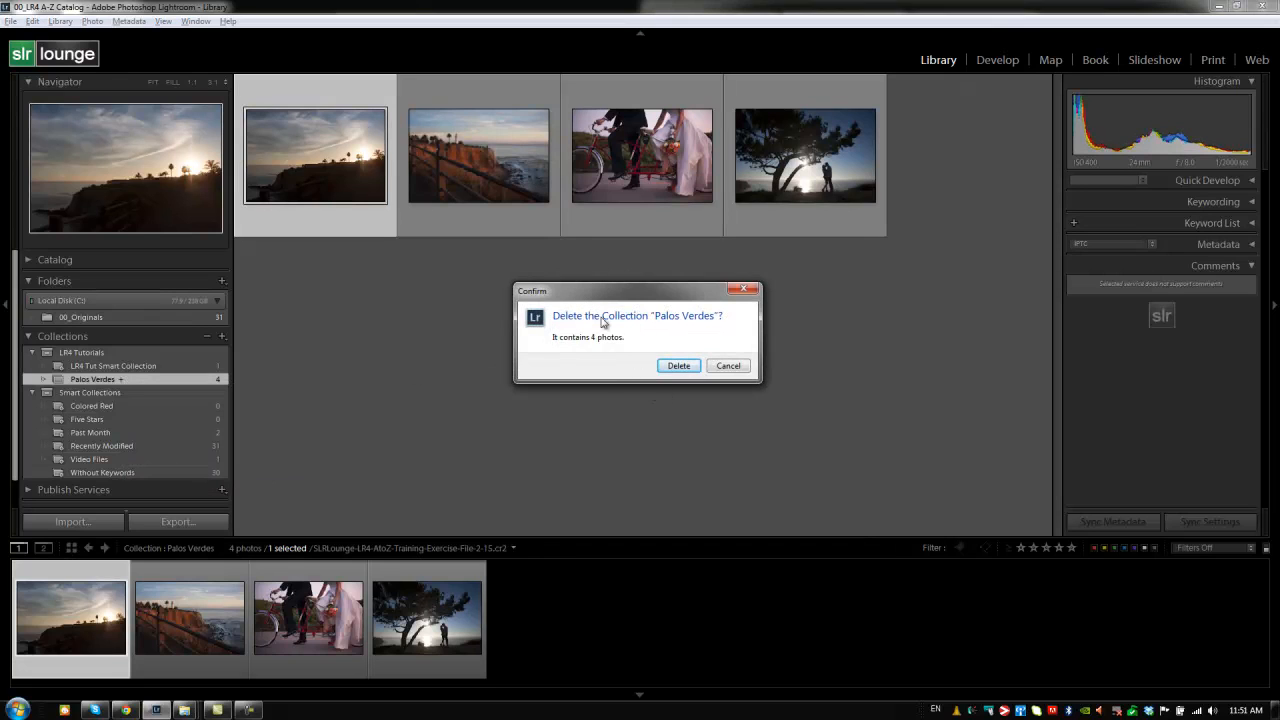
left_click(679, 366)
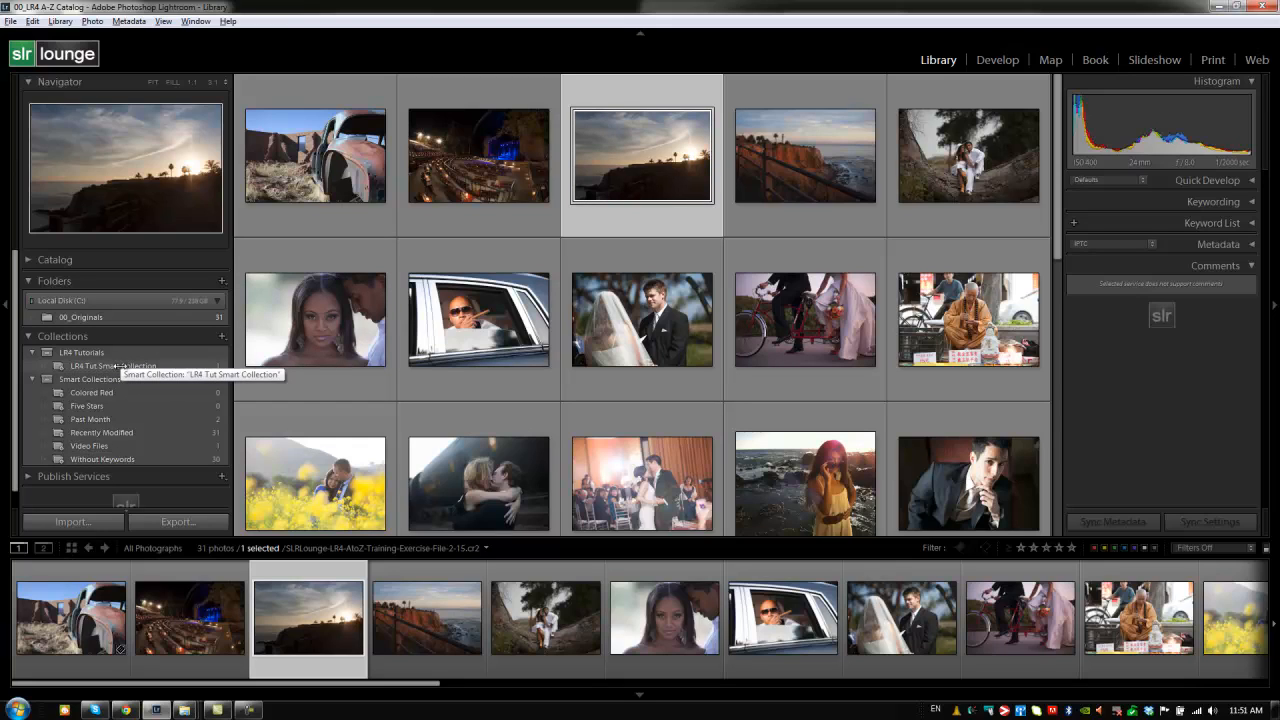
- Bring up the export of LR4 Tut Smart Collection's settings as an lrsmcol file, and cancel without saving
right_click(120, 367)
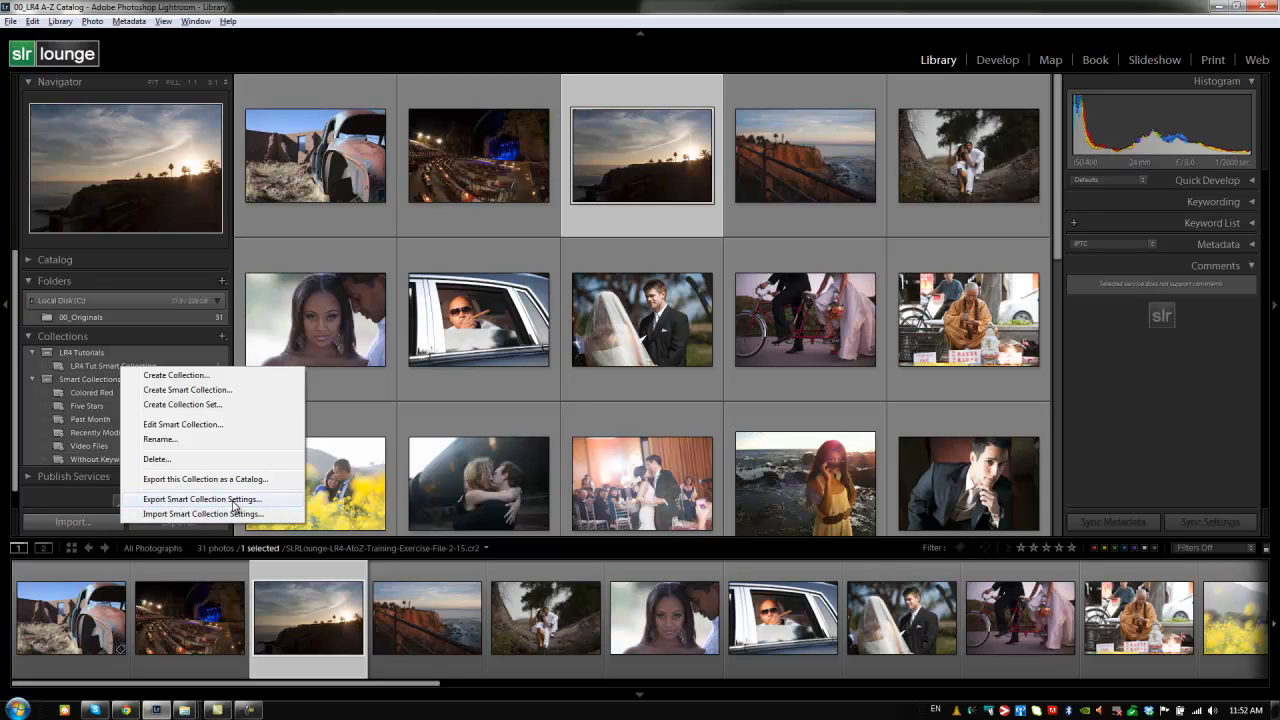
left_click(101, 366)
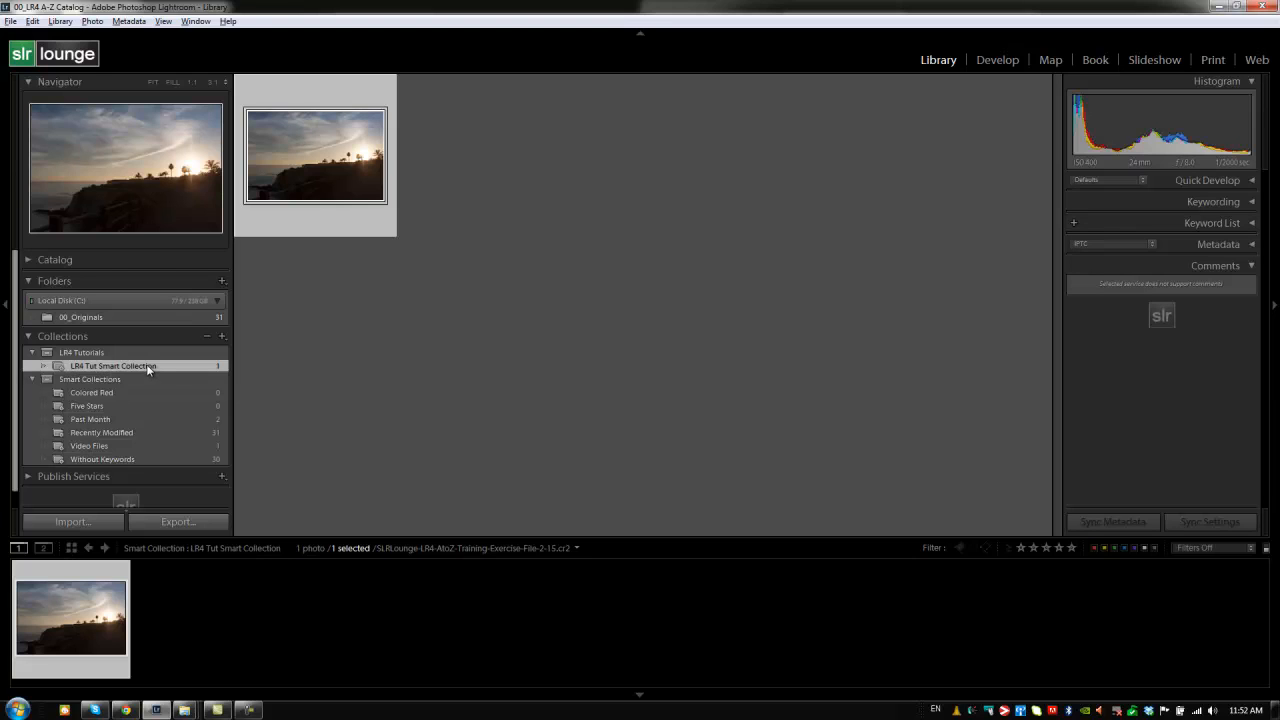
right_click(148, 368)
left_click(203, 498)
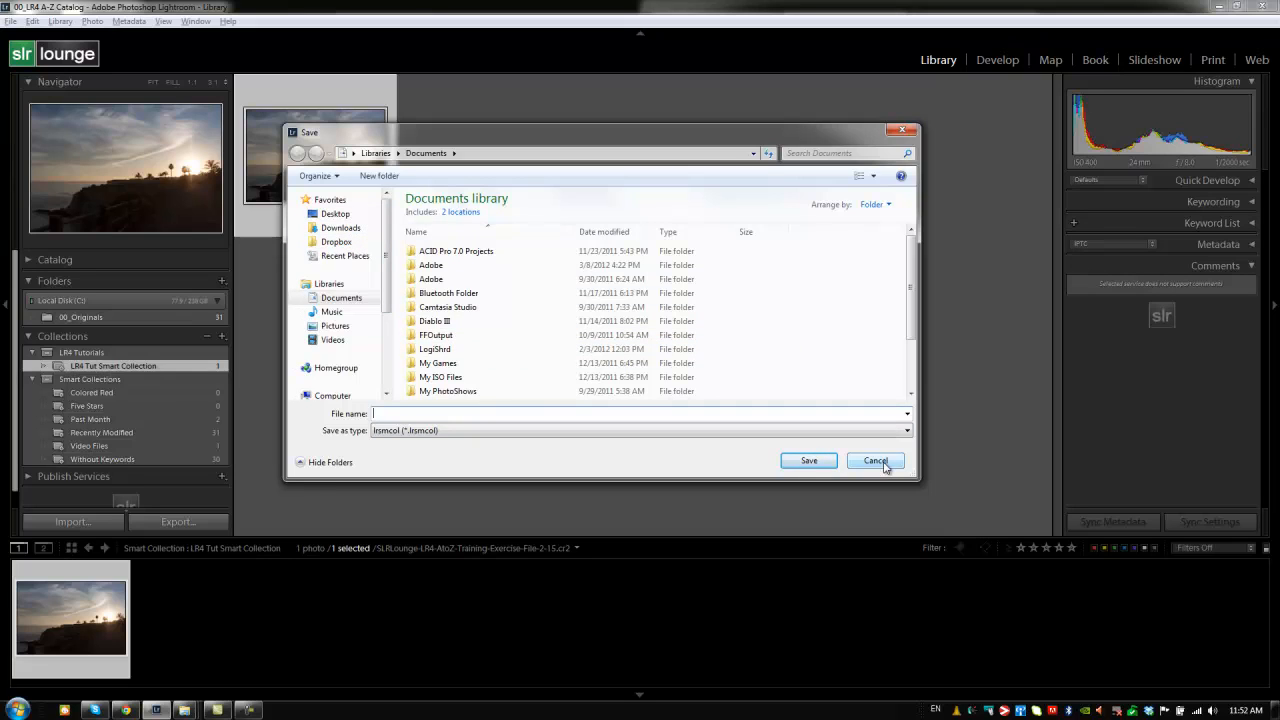
left_click(875, 461)
- Bring up the import of smart collection settings from an lrsmcol file, and cancel without choosing one
right_click(161, 370)
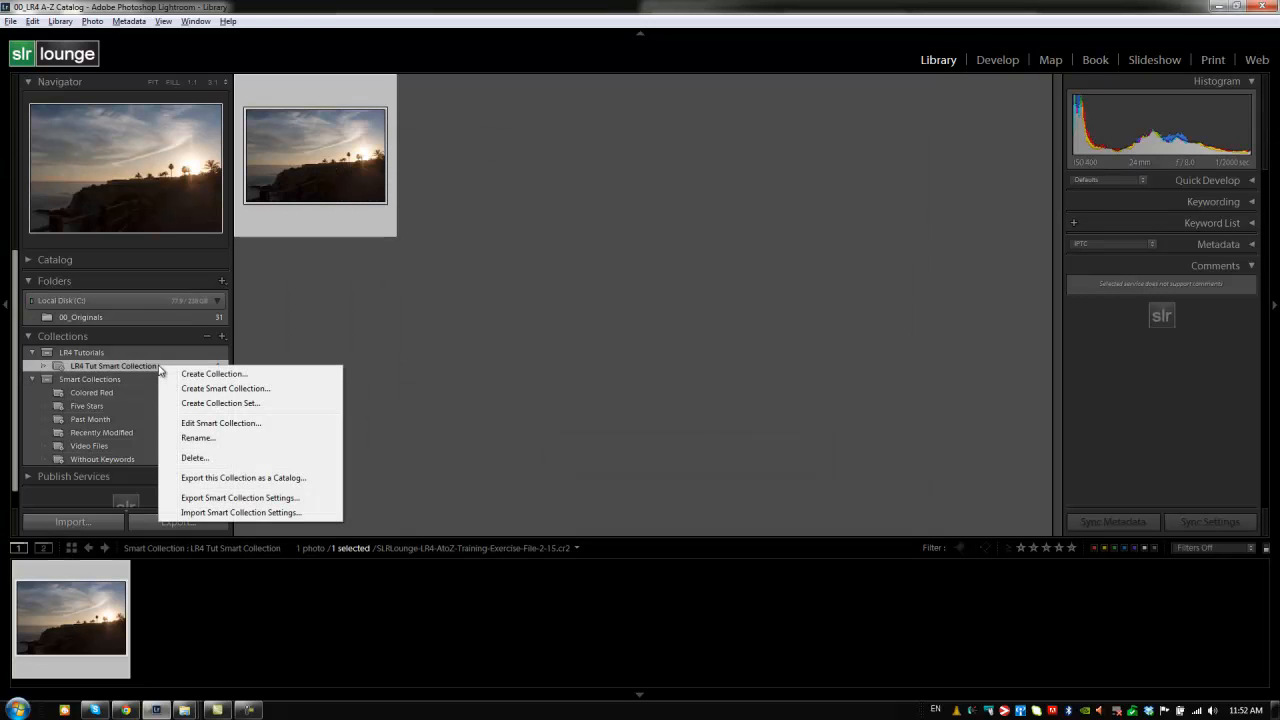
left_click(204, 514)
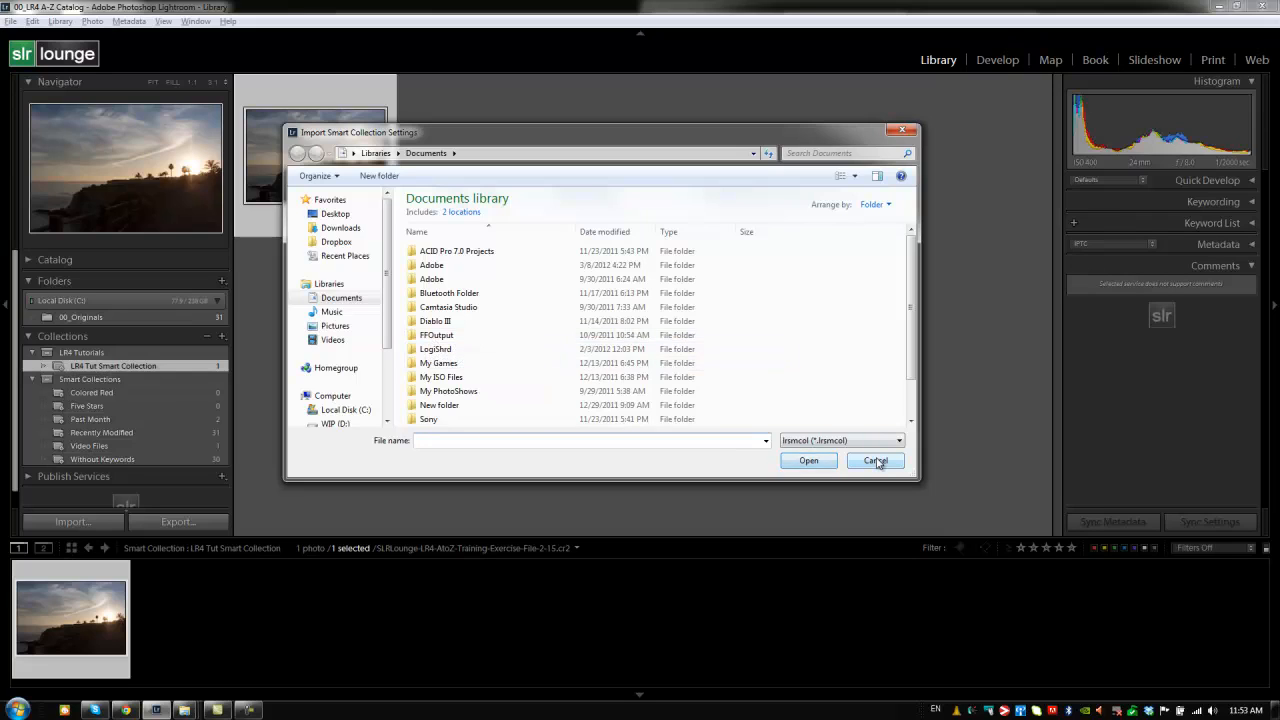
left_click(876, 460)
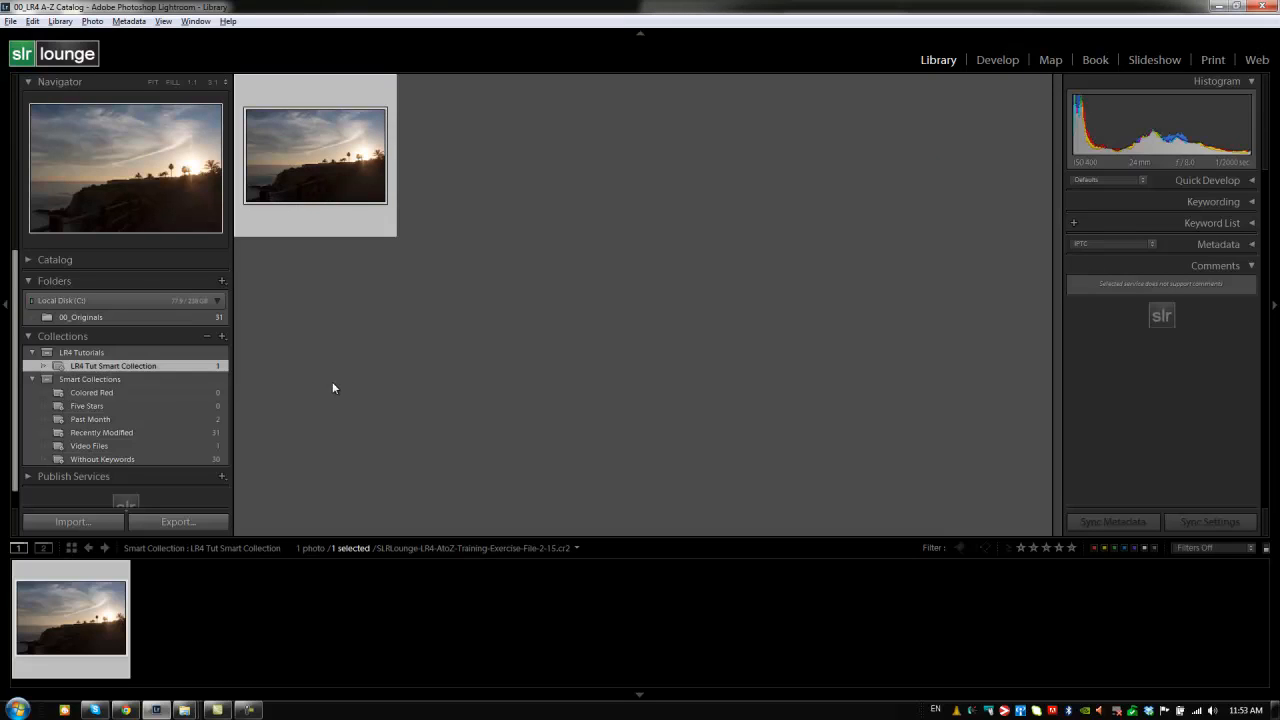
- Delete the LR4 Tutorials collection set together with the smart collection it contains
left_click(73, 355)
right_click(80, 354)
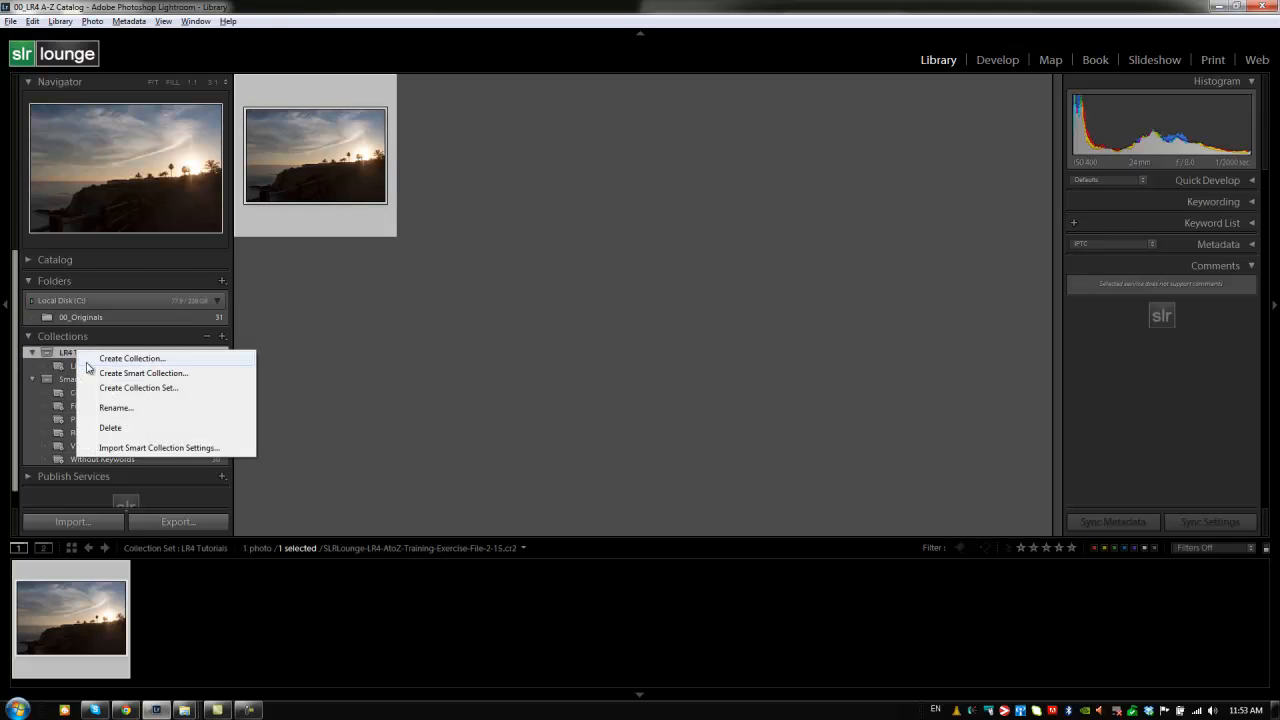
left_click(114, 427)
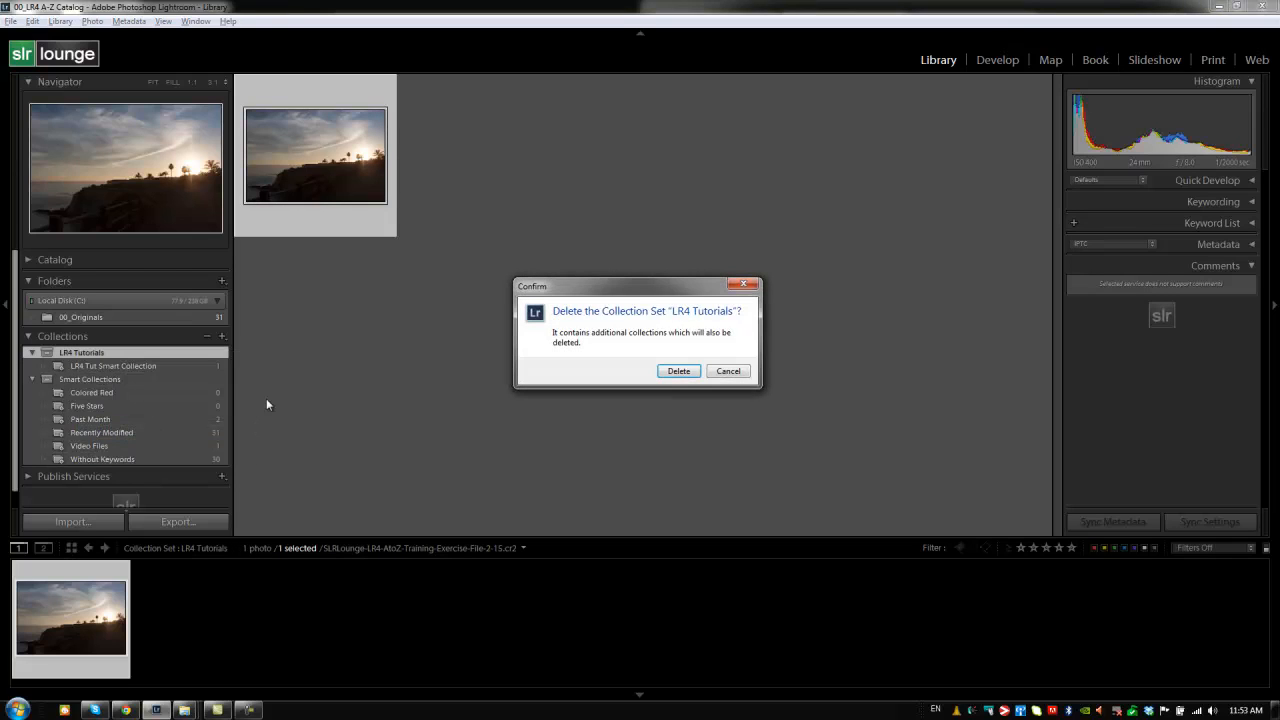
left_click(678, 371)
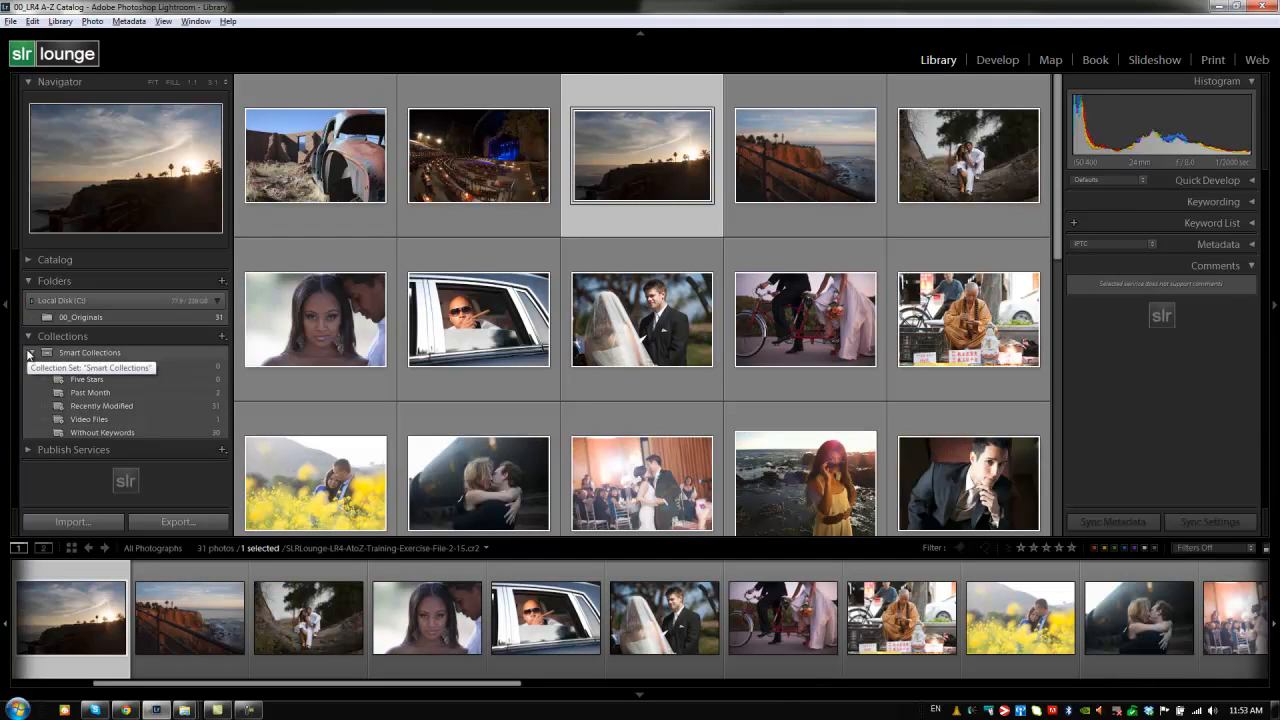
- Collapse the Smart Collections set and display the photos of the 00_Originals folder
left_click(28, 353)
left_click(95, 317)
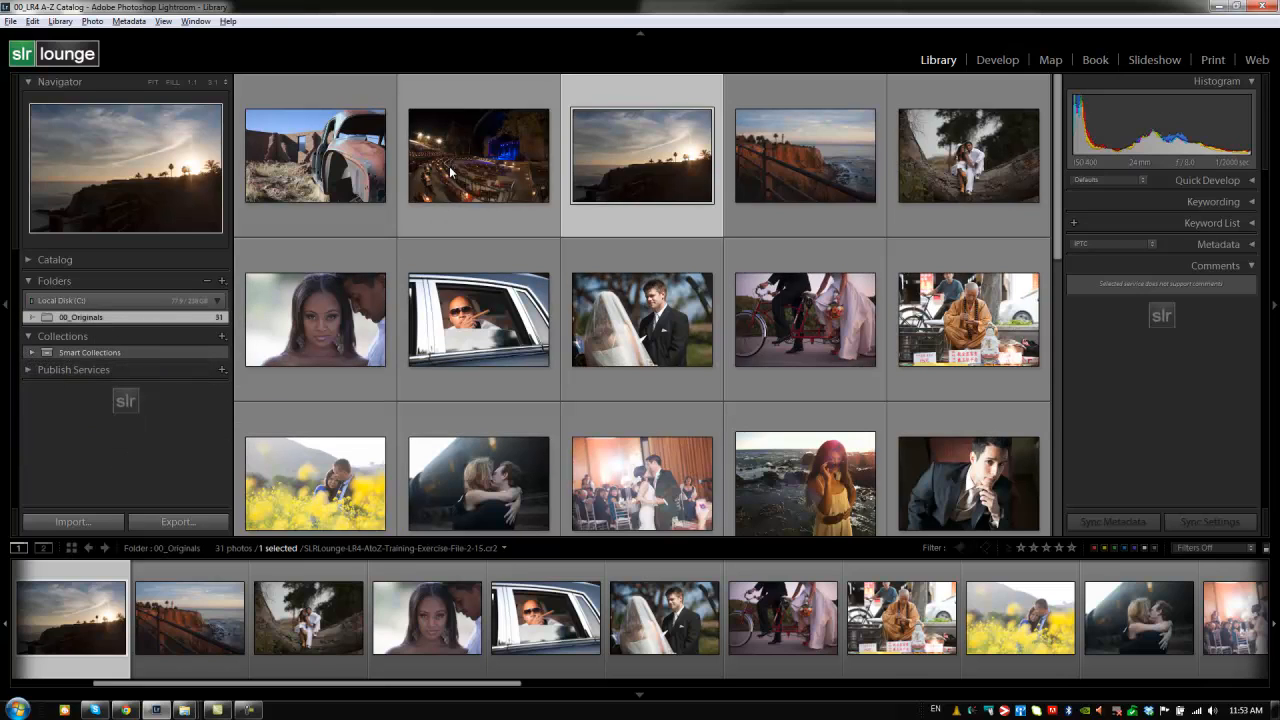